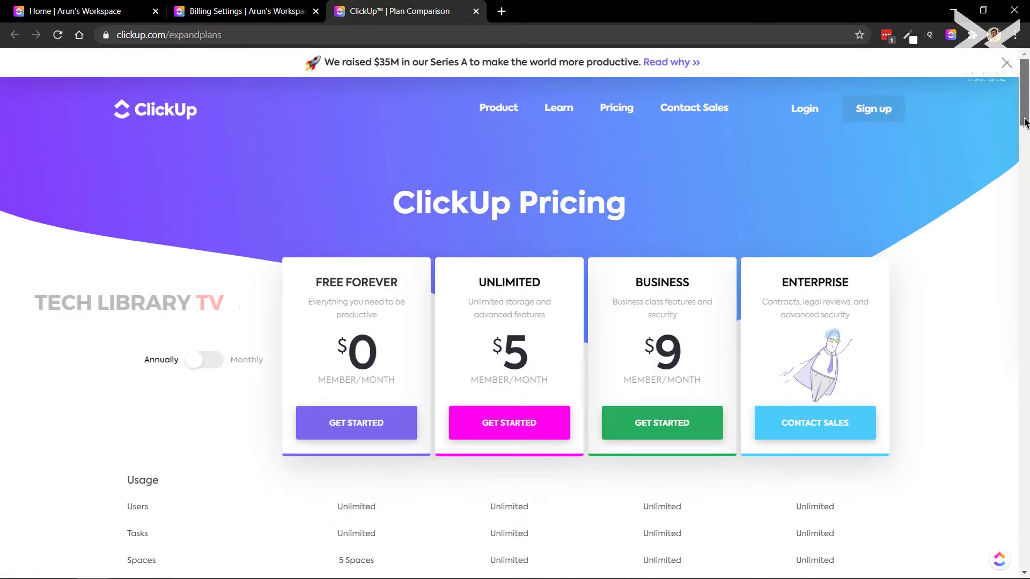
# - Scroll down the ClickUp homepage to the feature carousel at Project Management
pyautogui.scroll(-5, 430, 215)
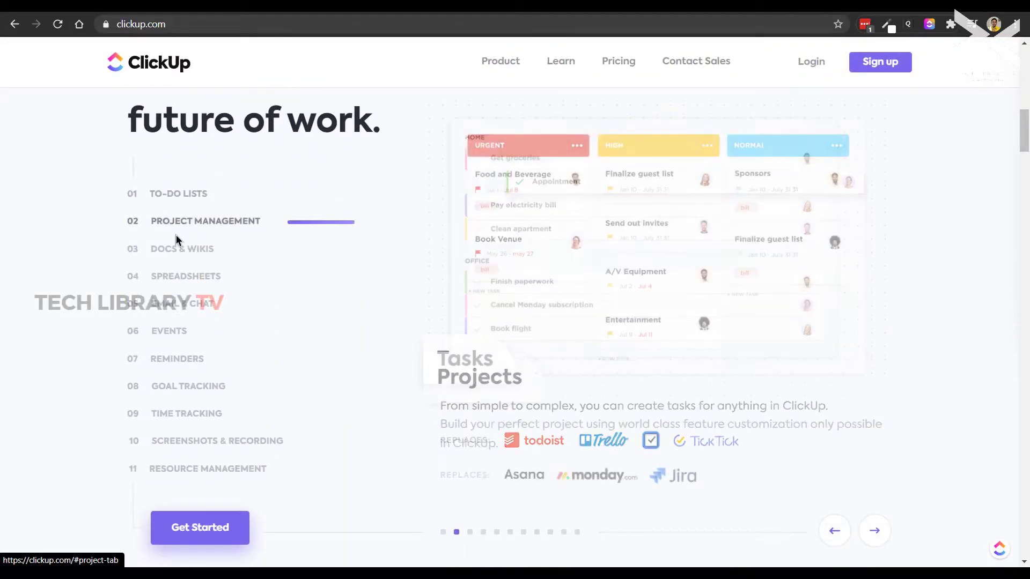
# - Step through the Project Management, Docs & Wikis, Email & Chat, Events, Reminders and Screenshots & Recording slides
pyautogui.click(177, 250)
pyautogui.click(179, 278)
pyautogui.click(182, 304)
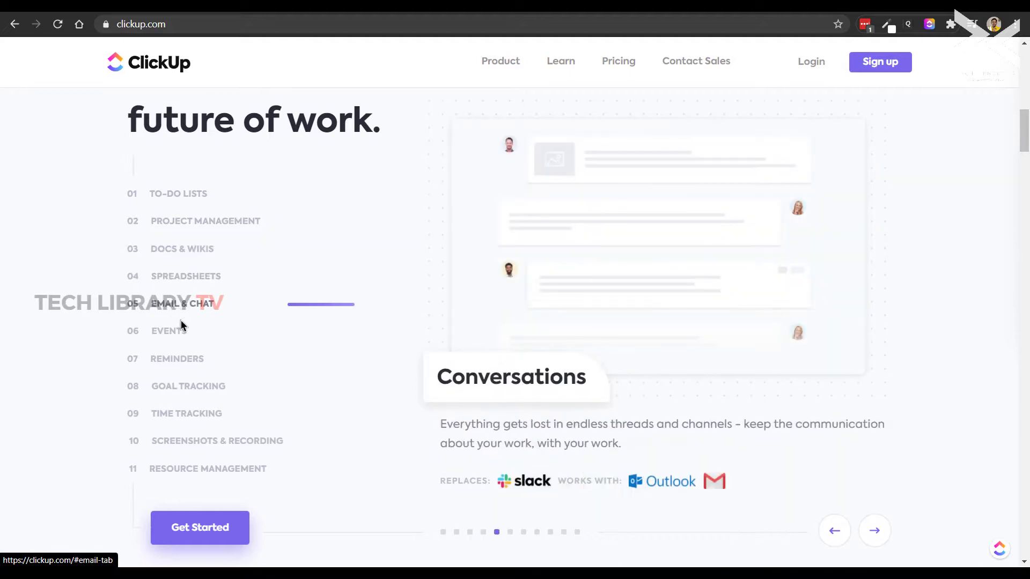
pyautogui.click(182, 332)
pyautogui.click(177, 358)
pyautogui.click(175, 416)
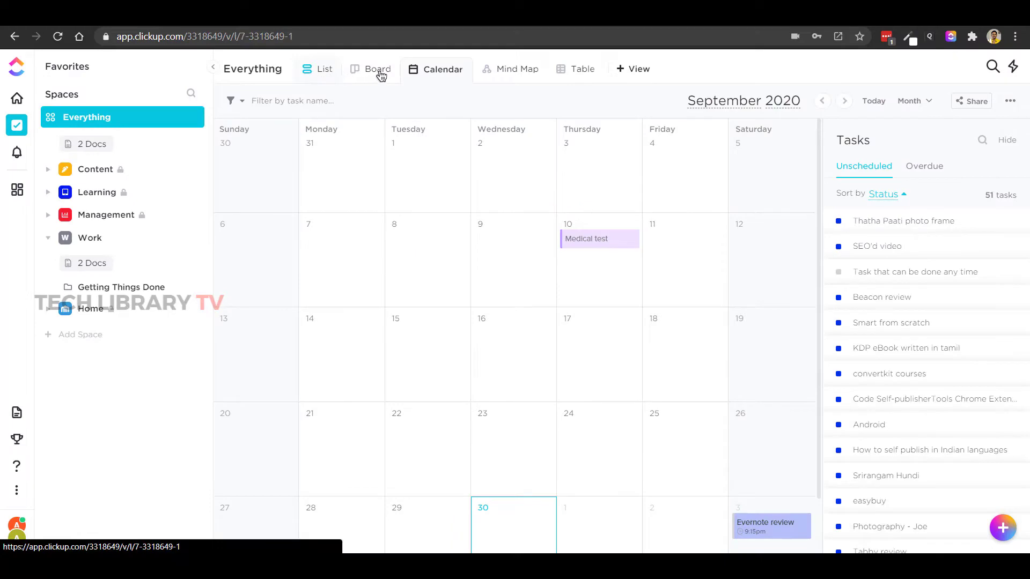
# - Switch the Everything view to a board grouped by tags, then back to calendar
pyautogui.click(379, 70)
pyautogui.click(389, 76)
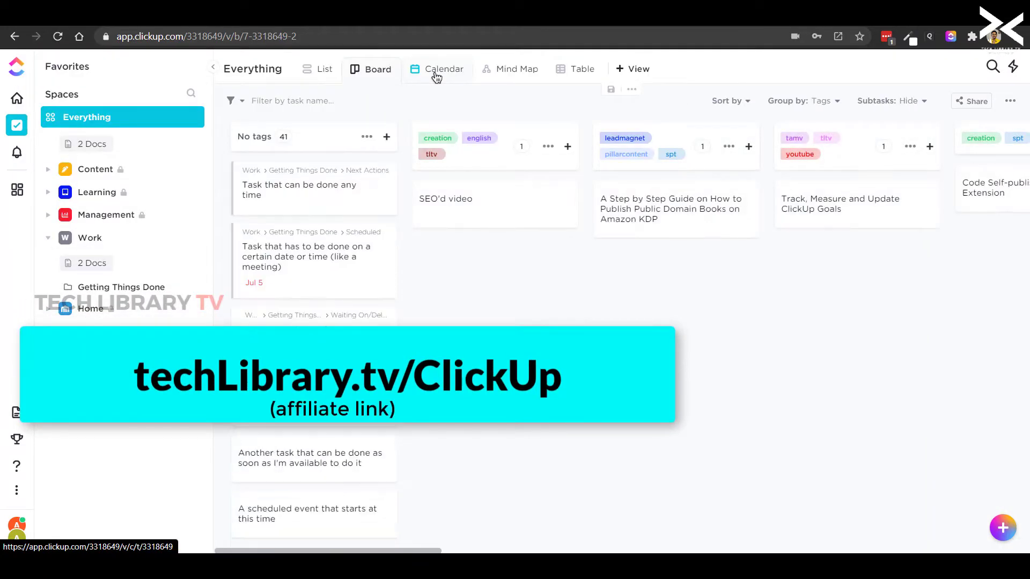
pyautogui.click(437, 78)
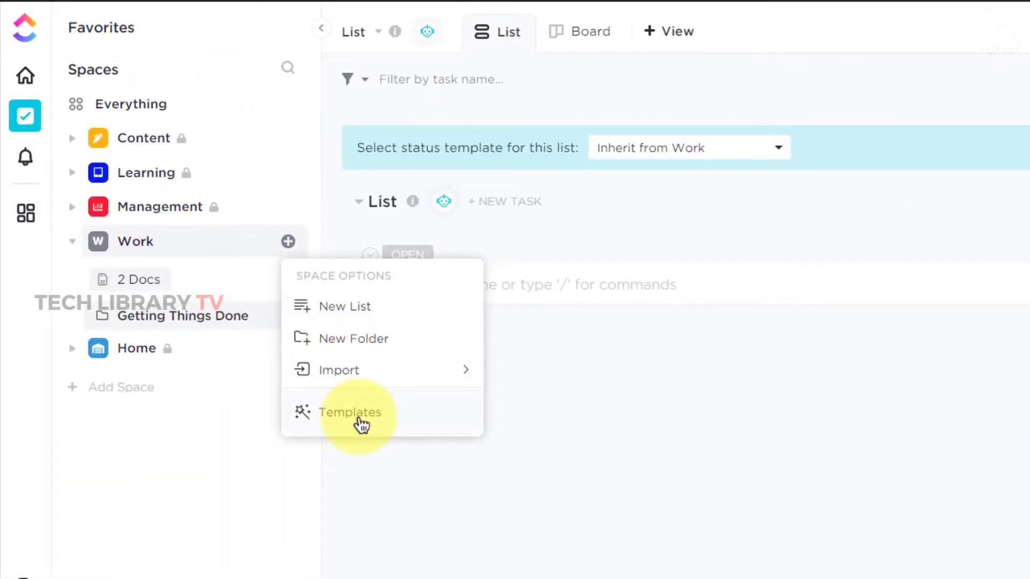
# - Open the Work space's template library showing ClickUp's built-in templates
pyautogui.click(362, 425)
pyautogui.click(854, 92)
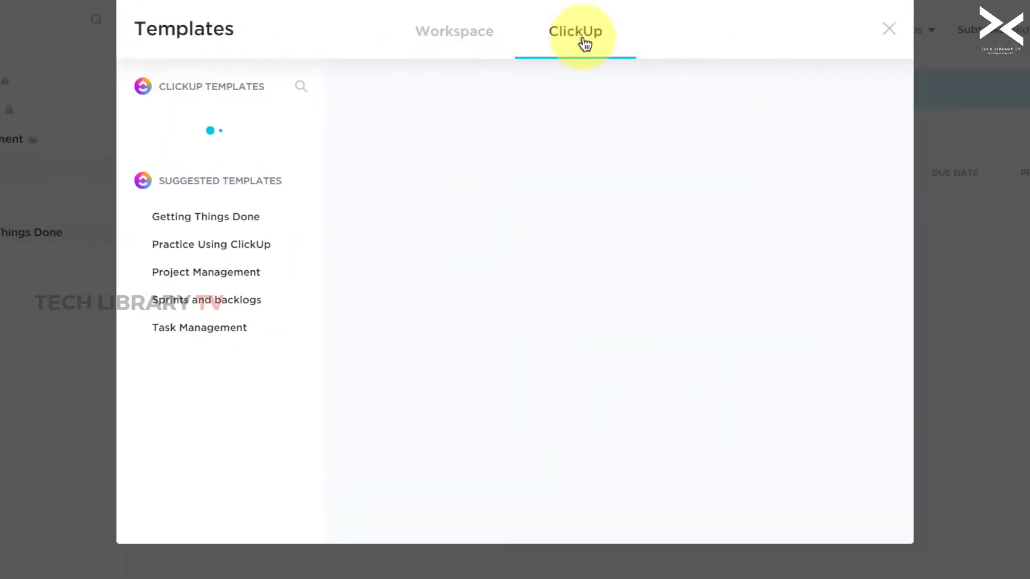
pyautogui.scroll(-6, 308, 213)
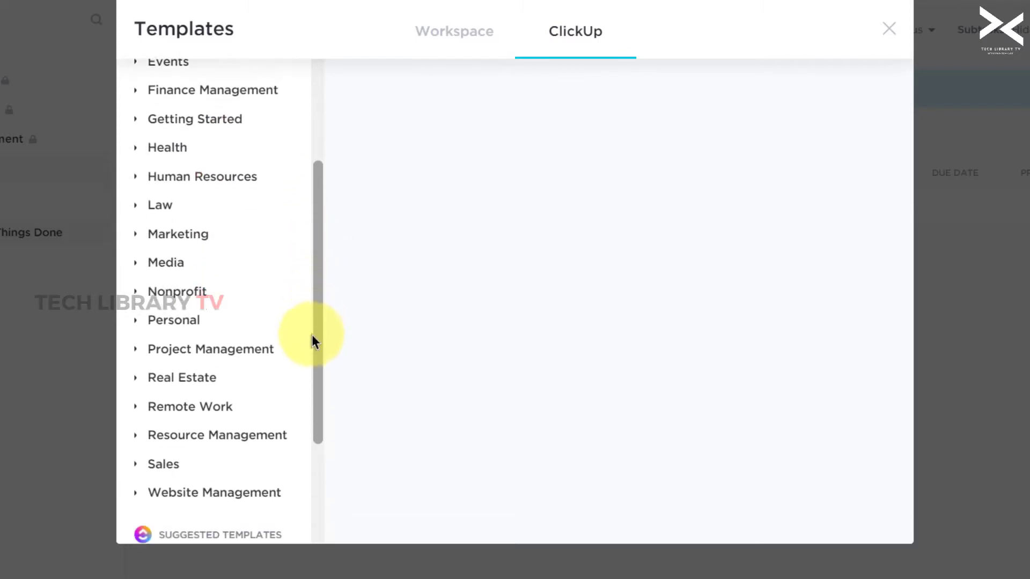
pyautogui.scroll(5, 318, 443)
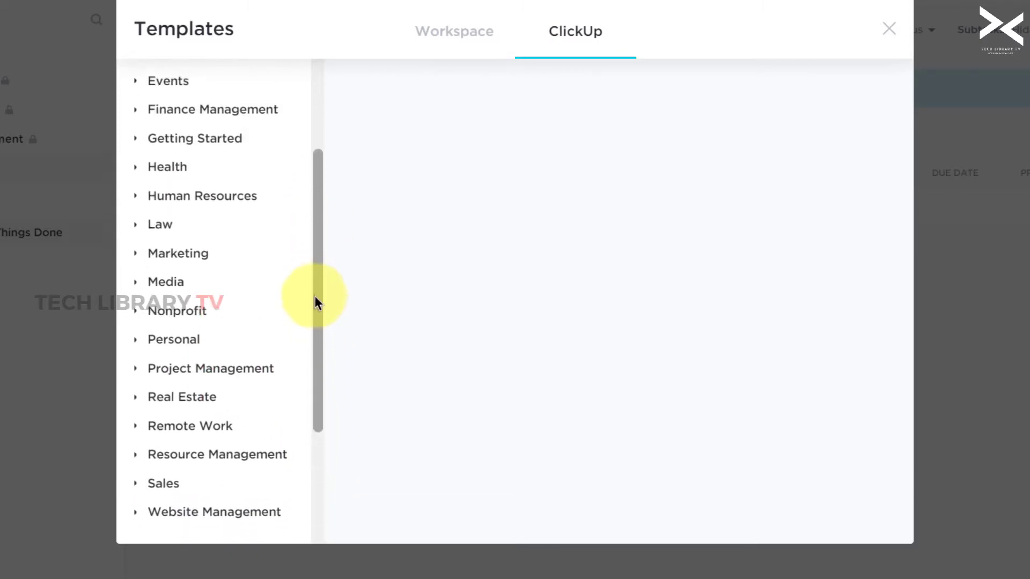
# - Expand the Personal and Project Management categories and preview Getting Things Done
pyautogui.click(156, 376)
pyautogui.scroll(-4, 213, 301)
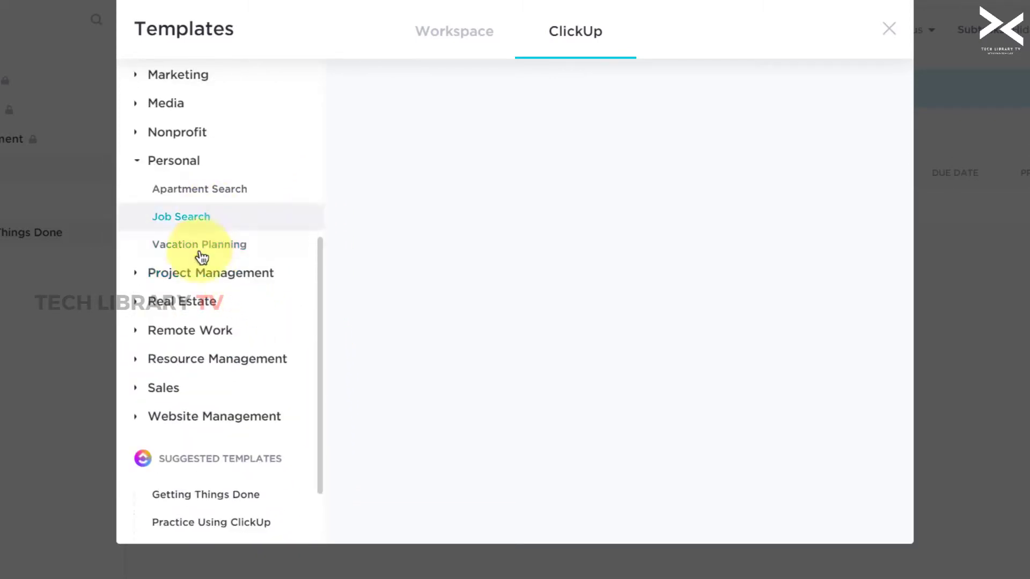
pyautogui.click(140, 275)
pyautogui.click(238, 330)
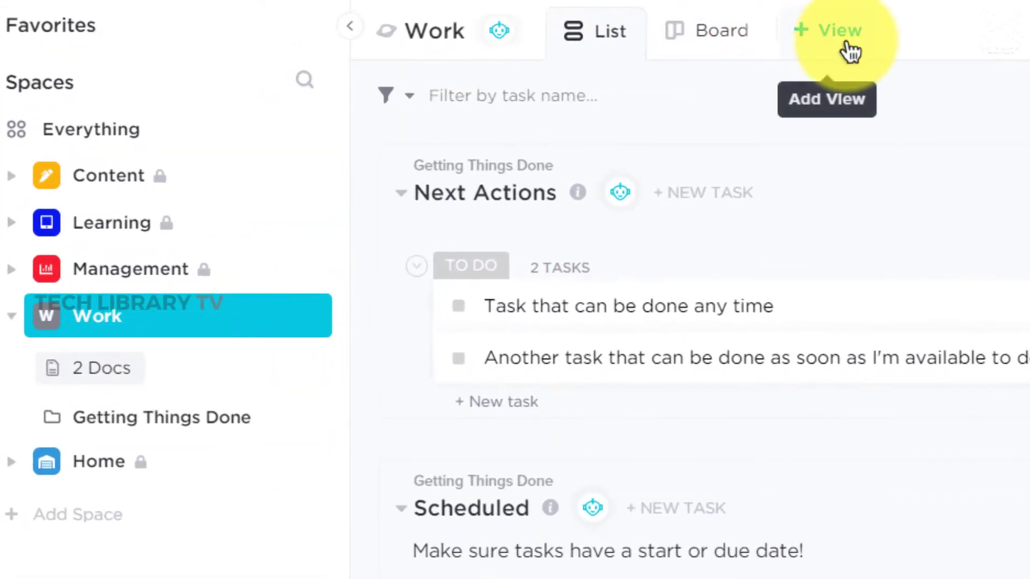
# - Show the Work space's tasks as a board and list the + View choices
pyautogui.click(700, 40)
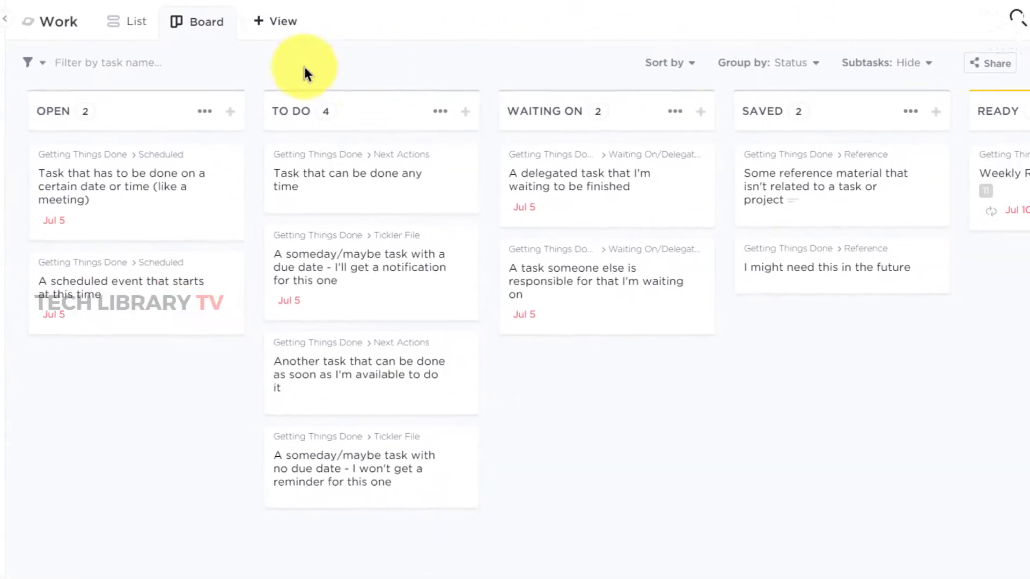
pyautogui.click(278, 24)
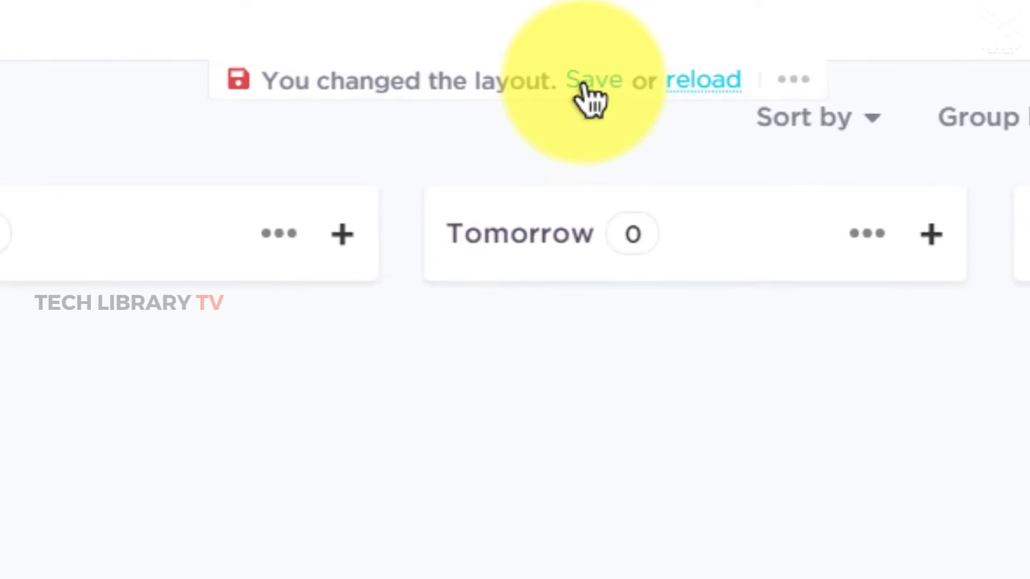
# - Save the due-date board layout, enable Autosave view, and bring up the Sort by options
pyautogui.click(594, 92)
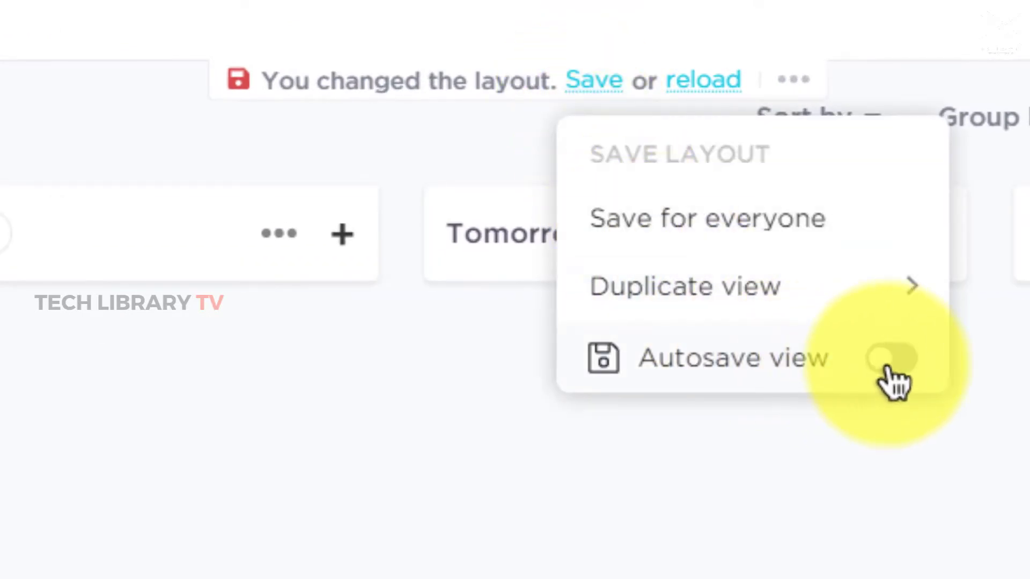
pyautogui.click(888, 362)
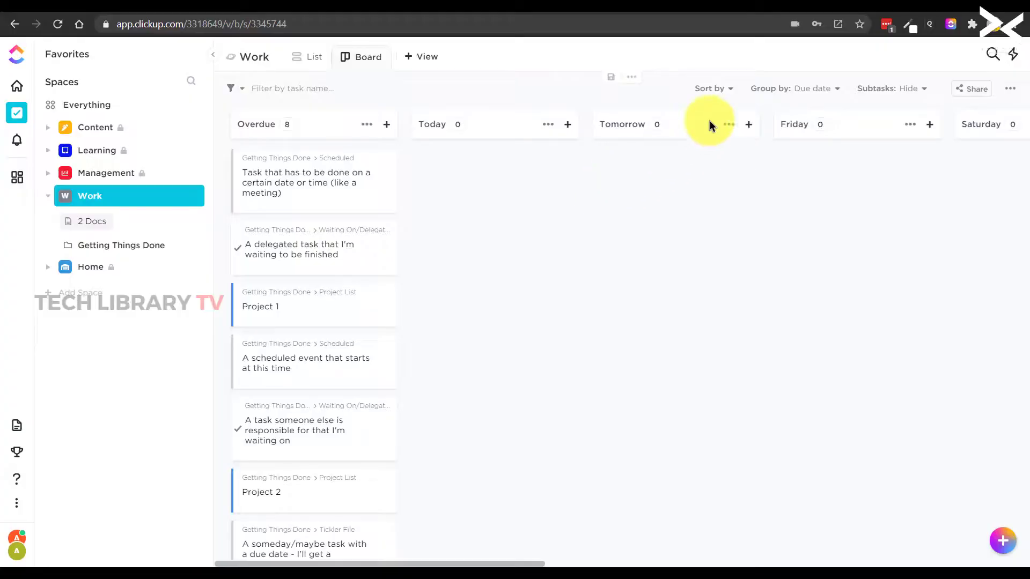
pyautogui.click(709, 88)
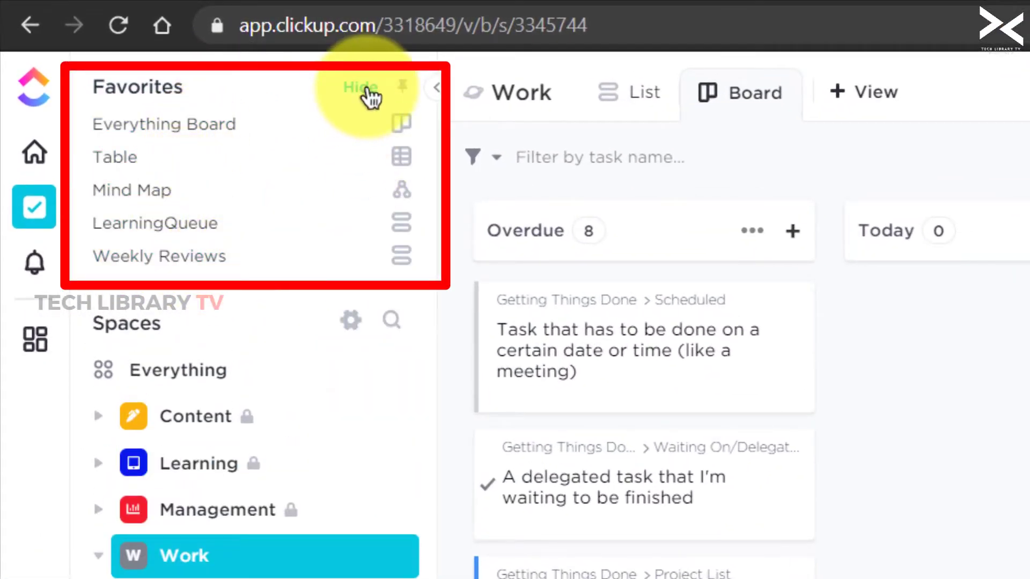
# - Pin Favorites as a top bar: Everything Board, Table, Mind Map, LearningQueue, Weekly Reviews
pyautogui.click(403, 89)
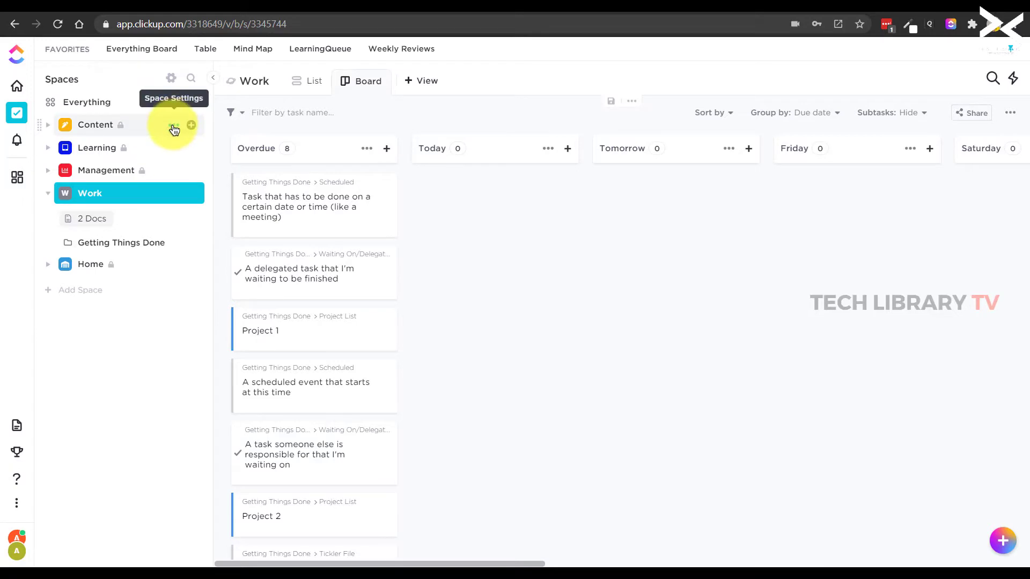
# - View the Content space's settings and its task statuses, then return to the main settings
pyautogui.click(174, 129)
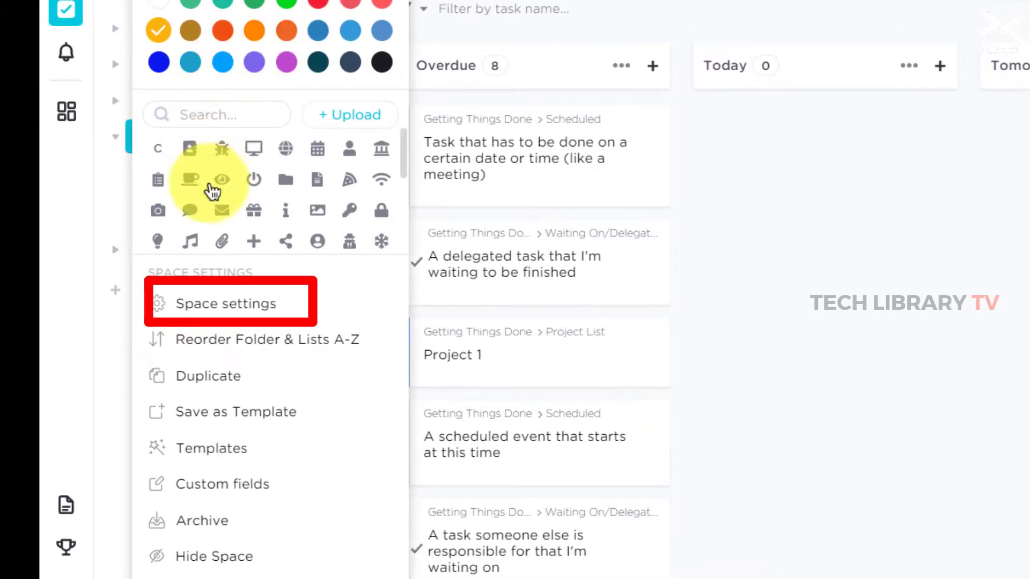
pyautogui.click(205, 315)
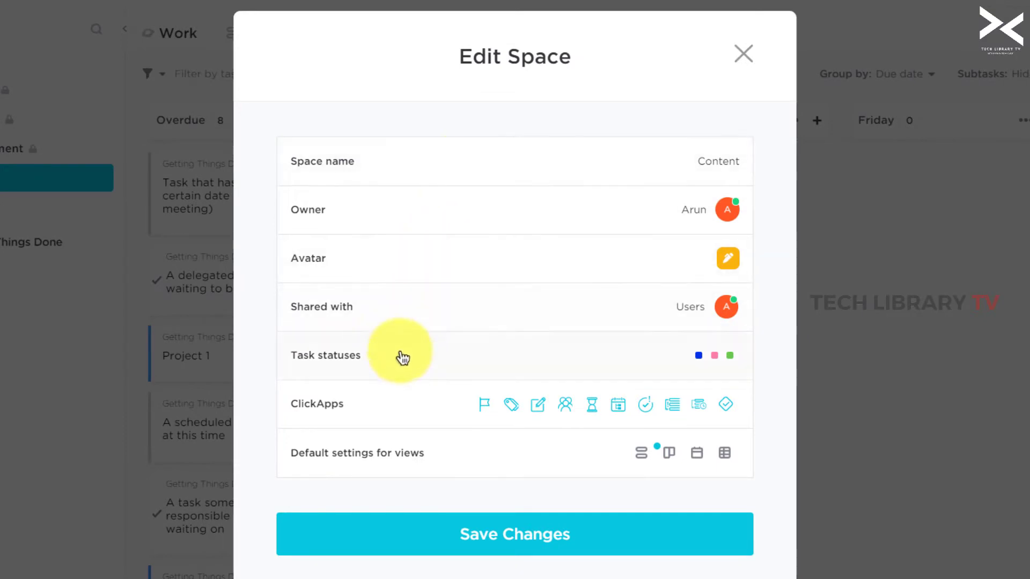
pyautogui.click(643, 363)
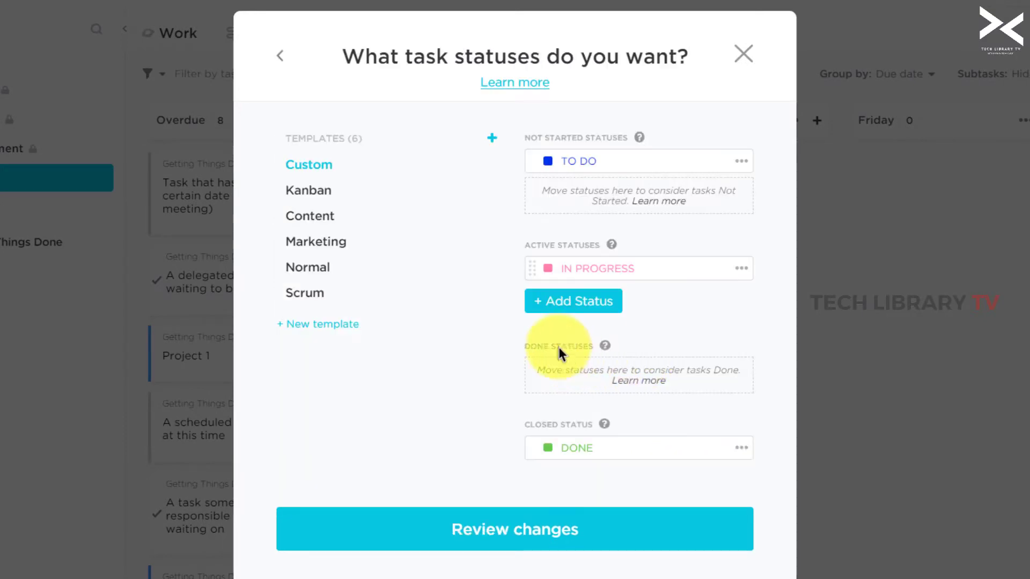
pyautogui.click(282, 56)
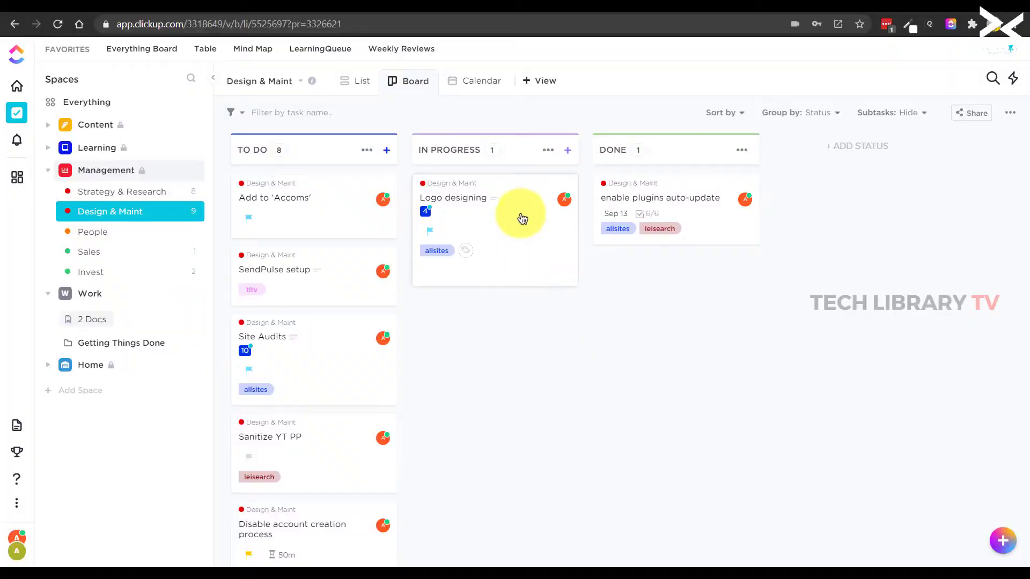
# - Preview the due-date shorthands 5d and 2w on the Logo designing task
pyautogui.click(522, 218)
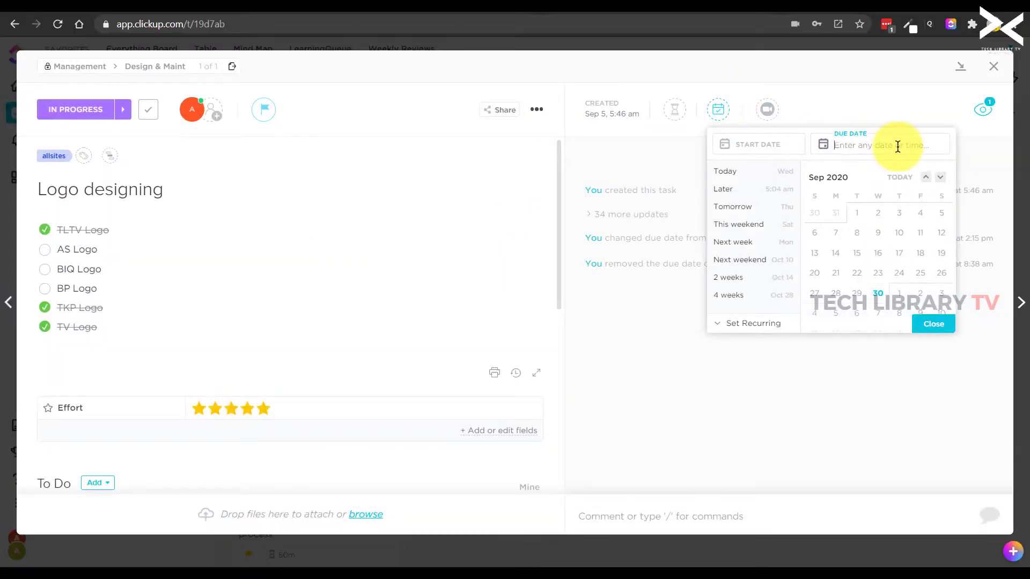
pyautogui.write('5d')
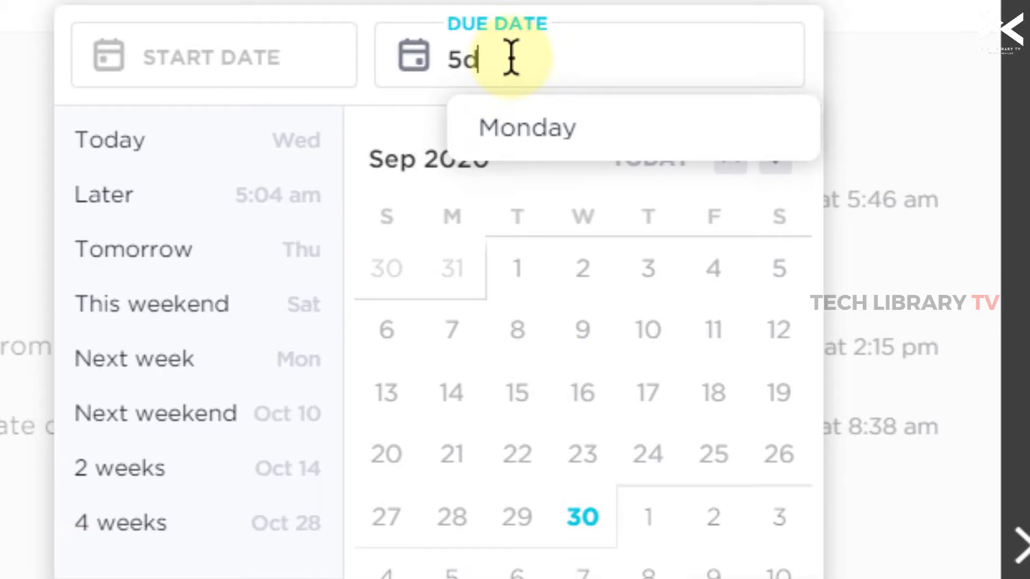
pyautogui.write('2w')
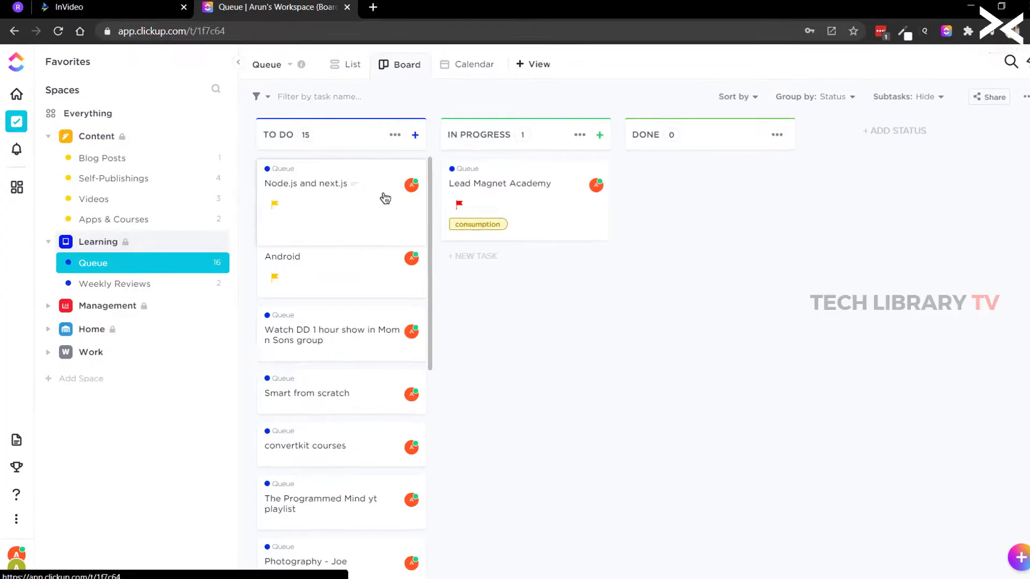
# - In the Node.js and next.js task, make 'Answer questions on stackOverflow' a subtask
pyautogui.click(385, 199)
pyautogui.click(284, 199)
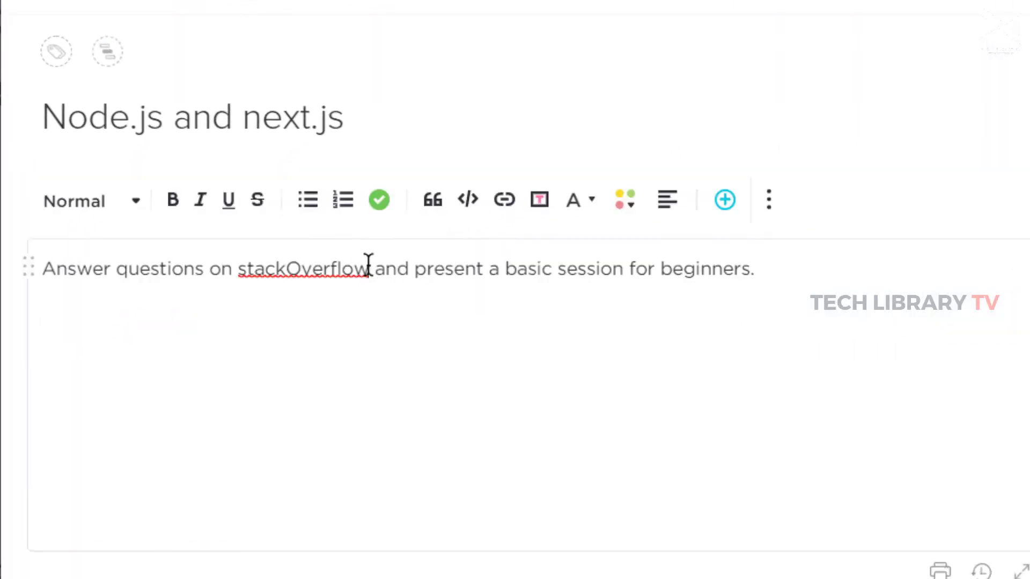
pyautogui.moveTo(368, 268); pyautogui.dragTo(42, 268)
pyautogui.click(290, 329)
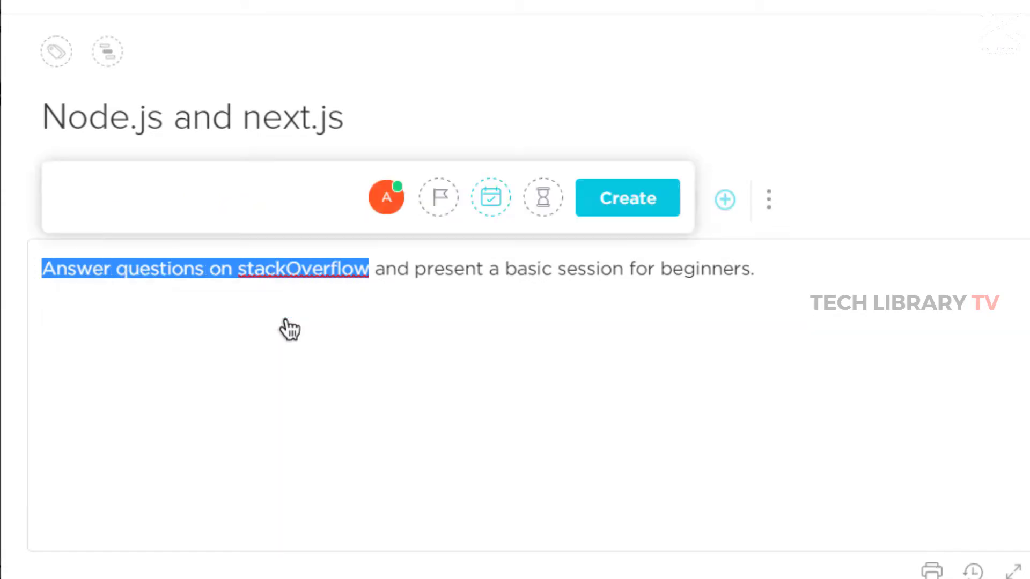
pyautogui.press('Return')
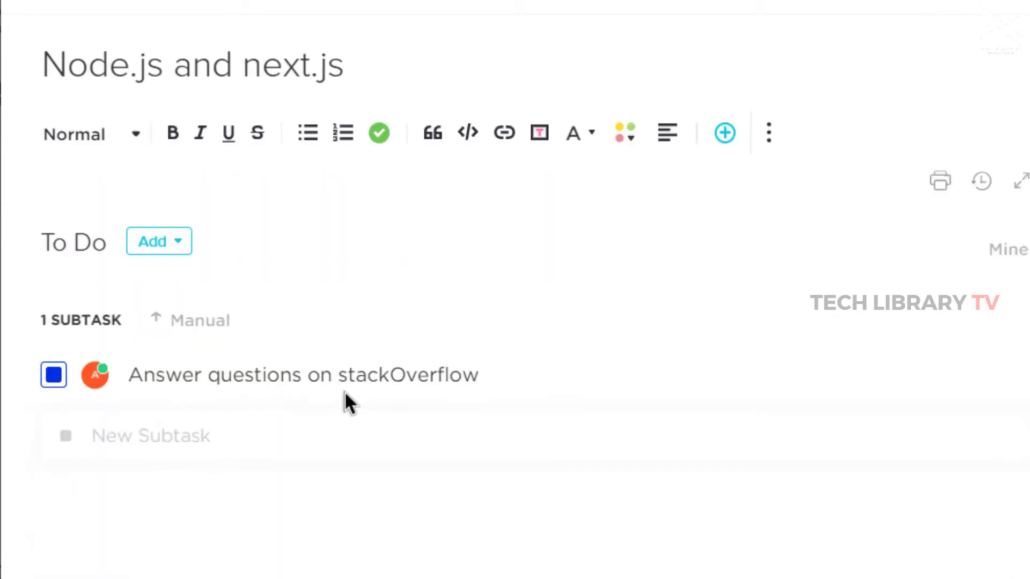
# - Make 'present a basic session for beginners.' a second subtask
pyautogui.moveTo(802, 269); pyautogui.dragTo(466, 268)
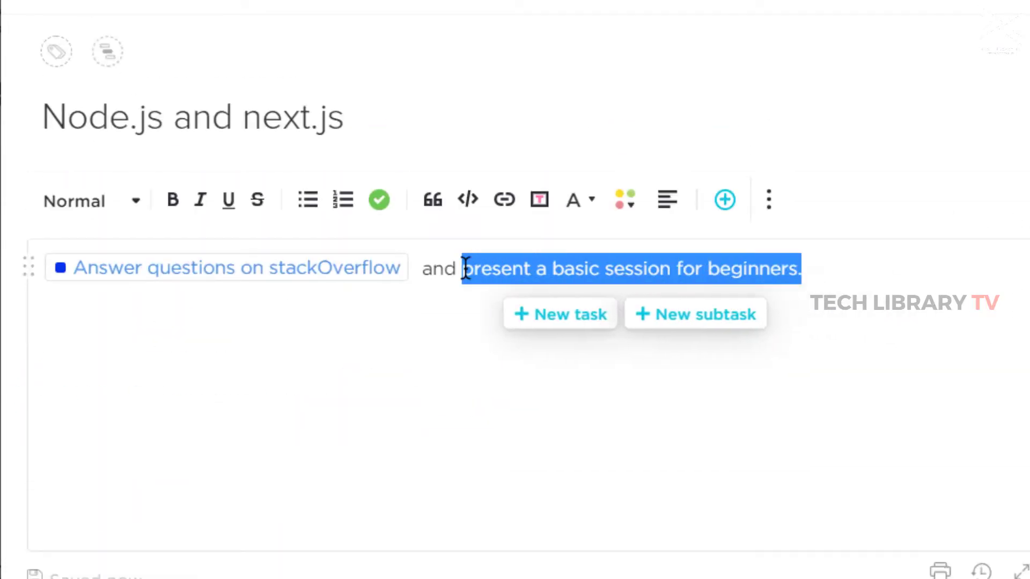
pyautogui.click(687, 316)
pyautogui.press('Return')
pyautogui.scroll(-1, 349, 345)
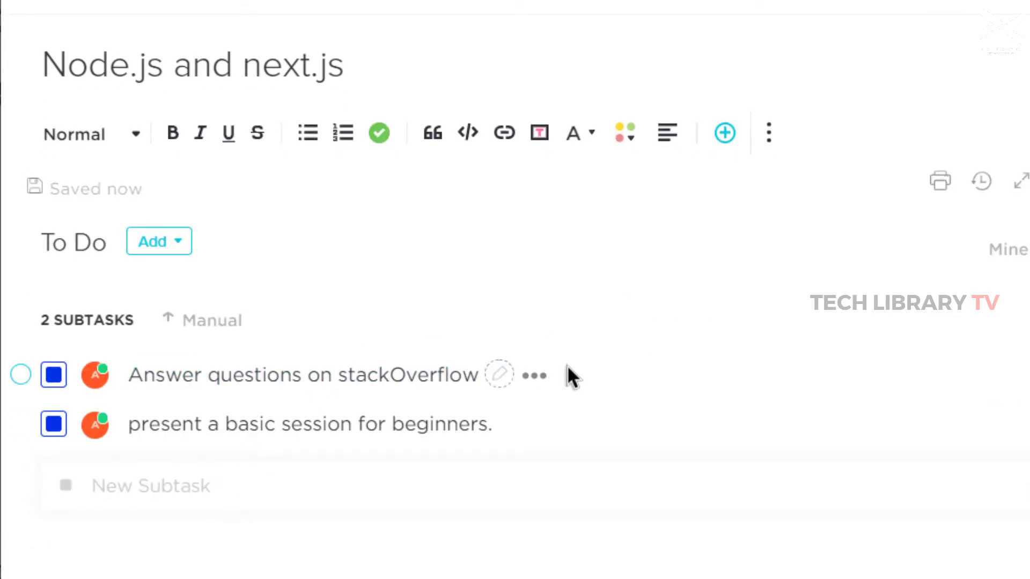
pyautogui.scroll(2, 674, 361)
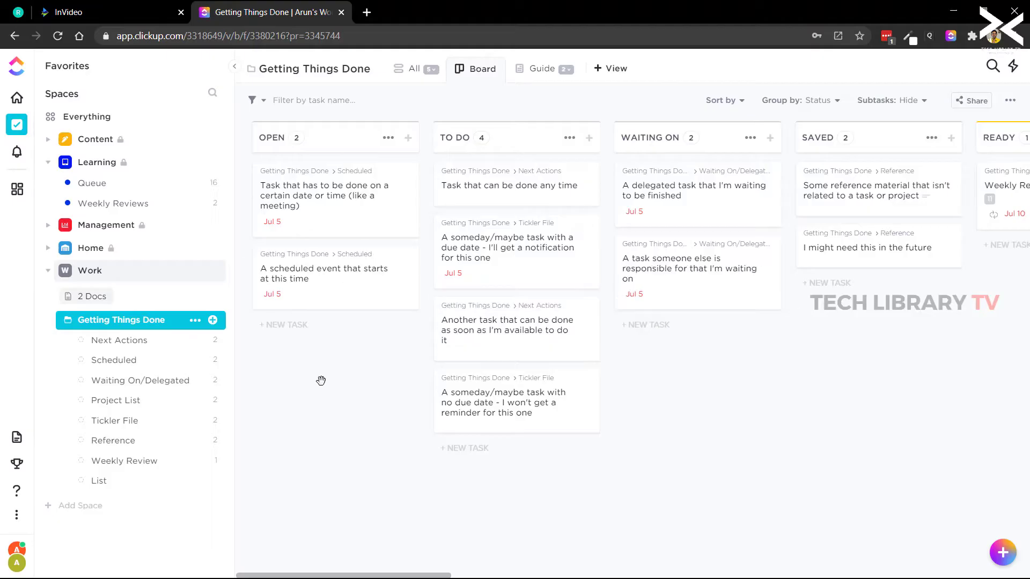
pyautogui.rightClick(93, 274)
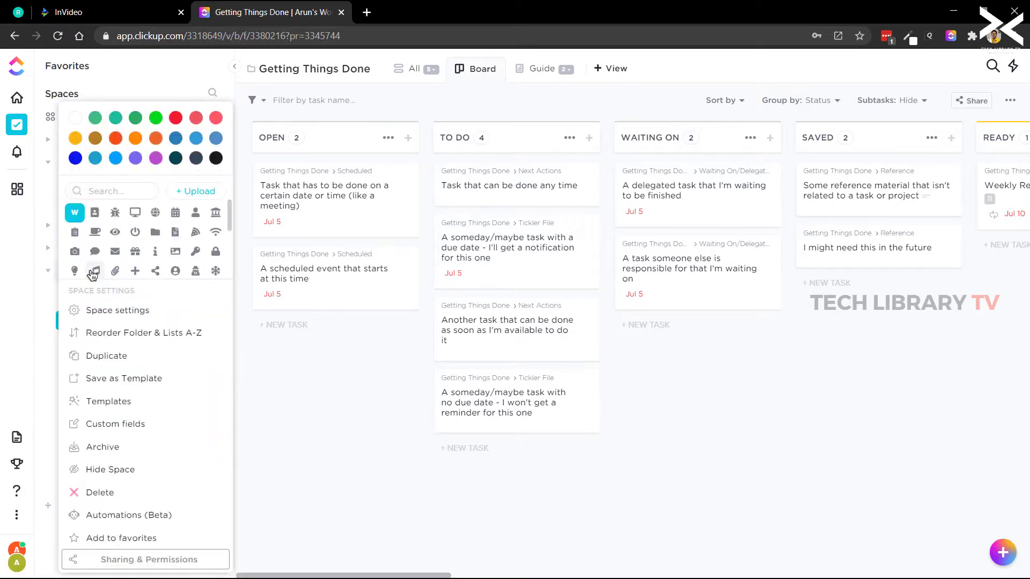
pyautogui.press('Escape')
pyautogui.rightClick(113, 324)
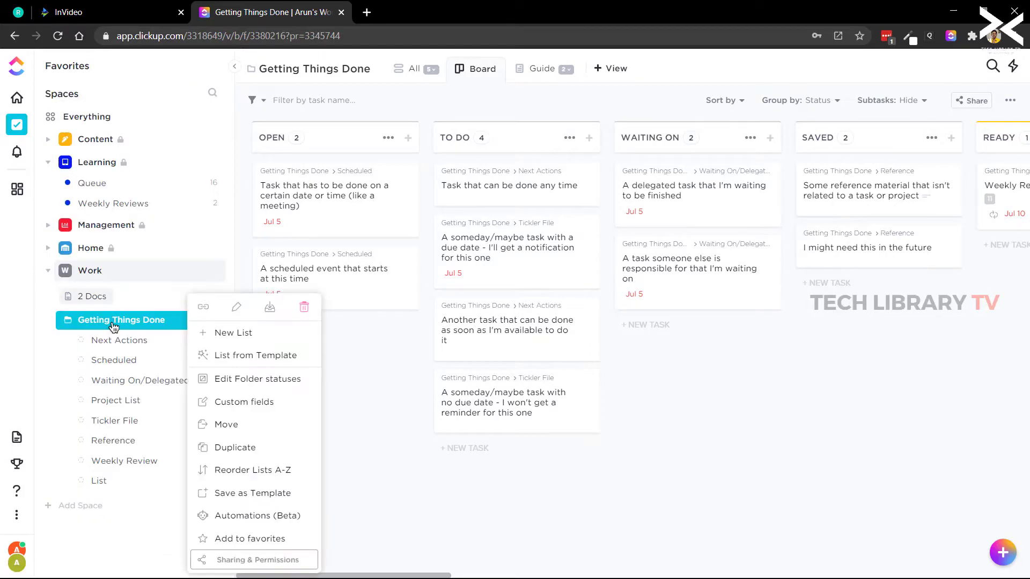
pyautogui.press('Escape')
pyautogui.rightClick(114, 360)
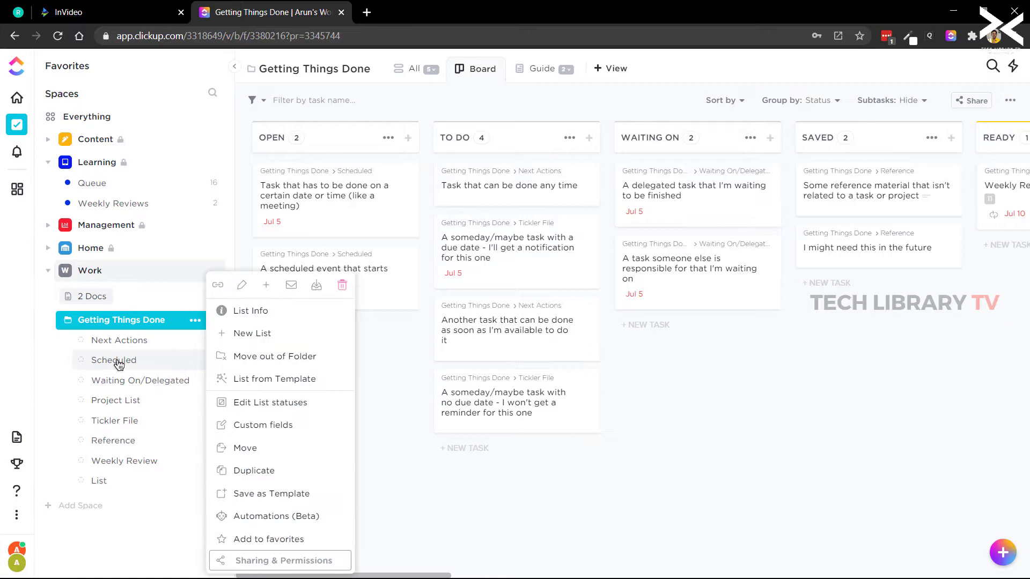
pyautogui.press('Escape')
pyautogui.click(477, 74)
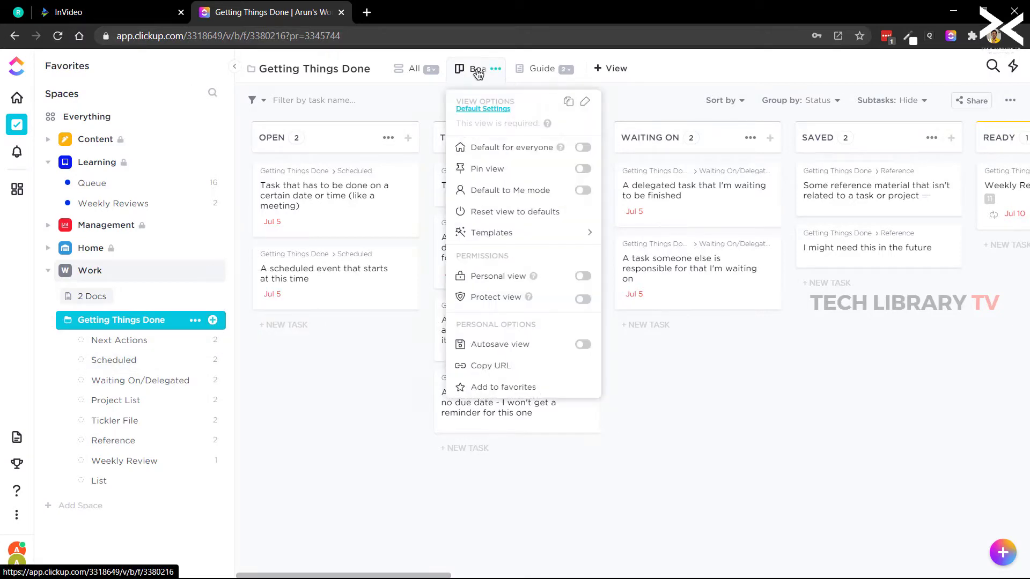
pyautogui.press('Escape')
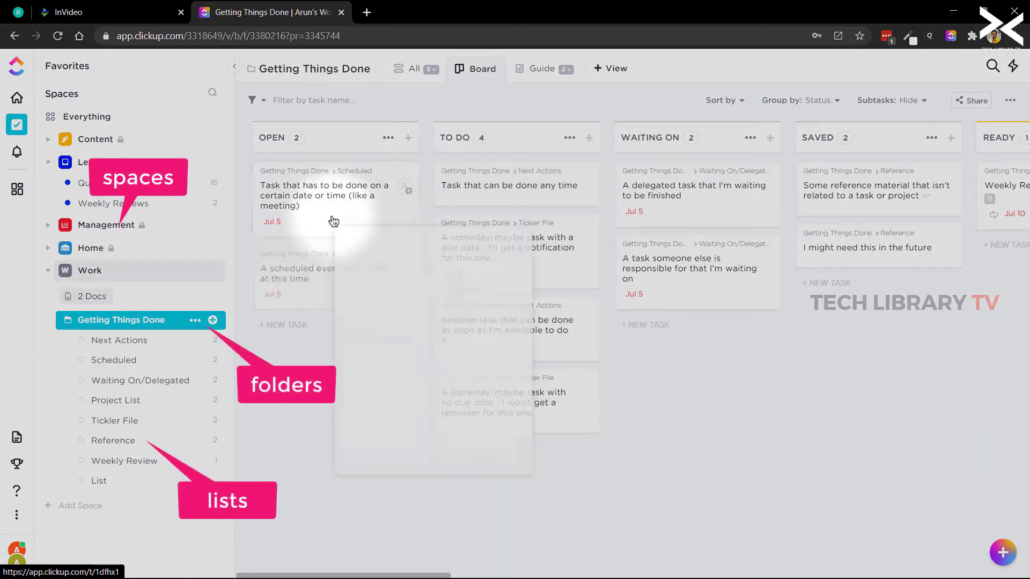
pyautogui.rightClick(333, 221)
pyautogui.press('Escape')
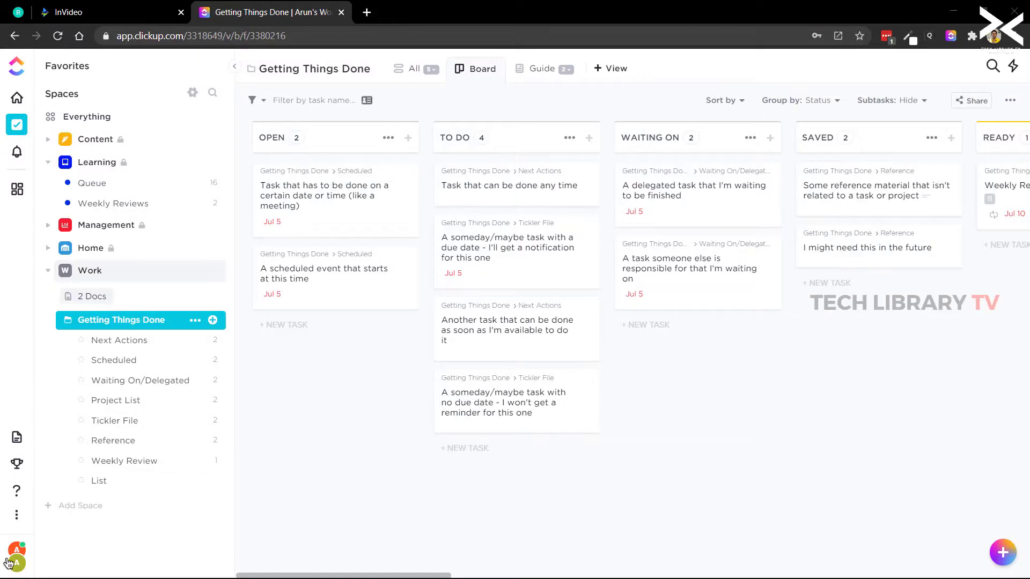
# - In My Settings, try the orange, red and sky-blue colour themes, ending on royal blue
pyautogui.click(10, 564)
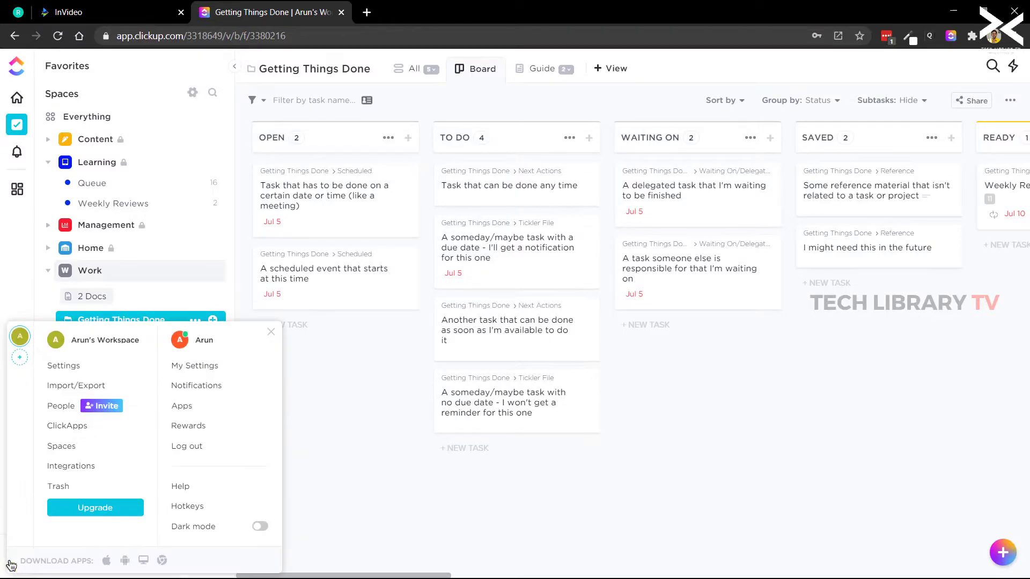
pyautogui.click(191, 370)
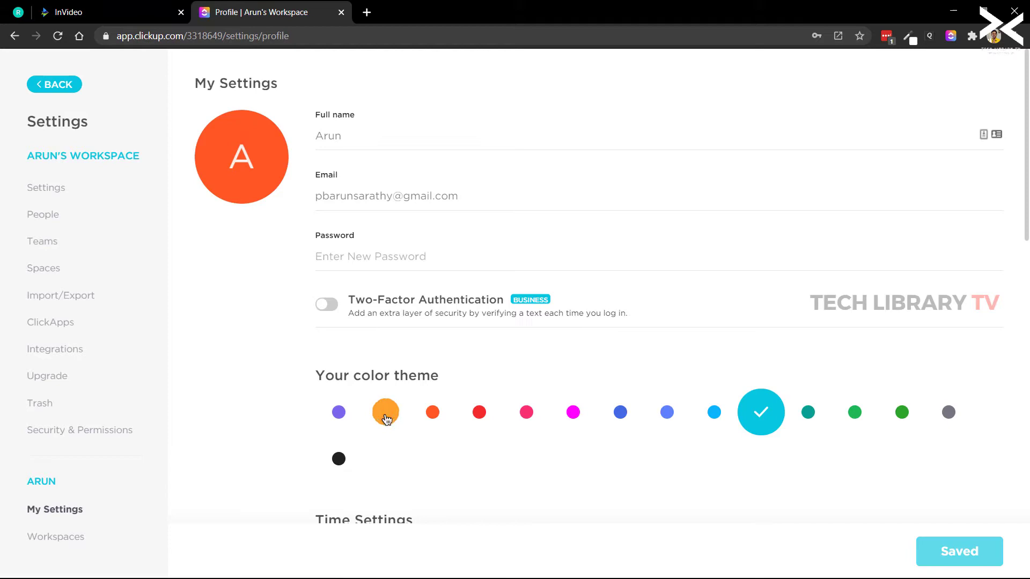
pyautogui.click(386, 414)
pyautogui.click(972, 558)
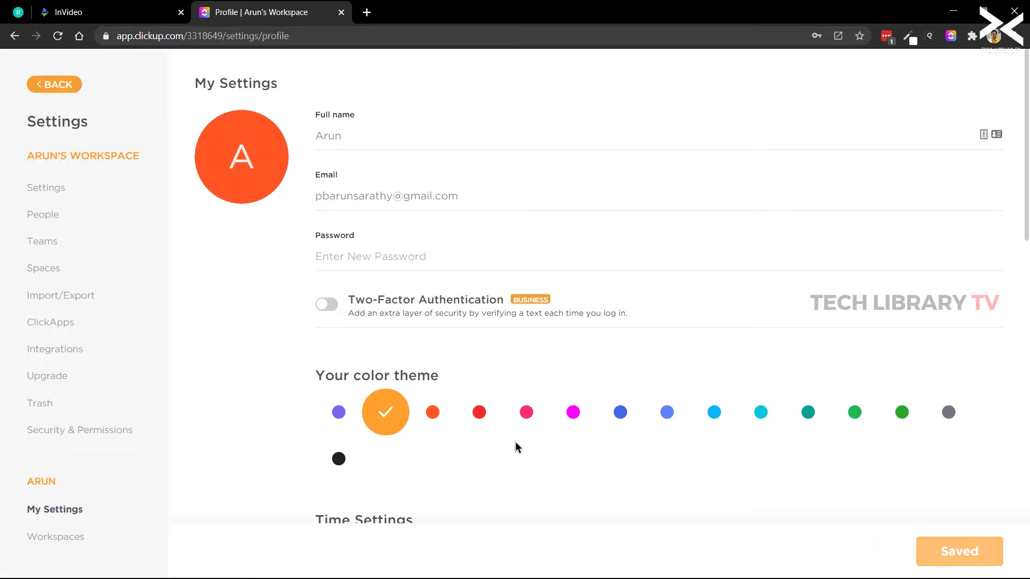
pyautogui.click(942, 562)
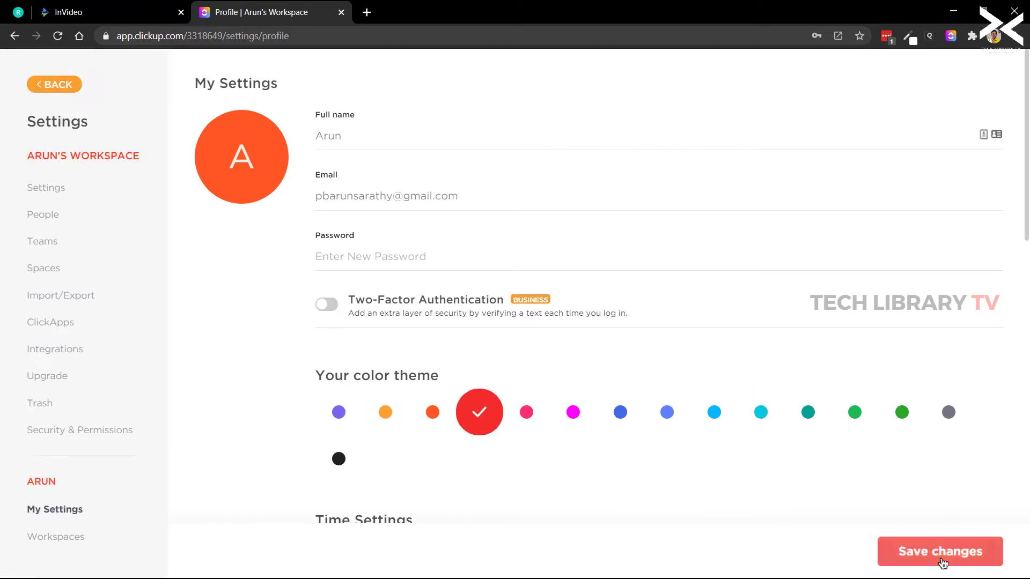
pyautogui.click(714, 420)
pyautogui.click(918, 553)
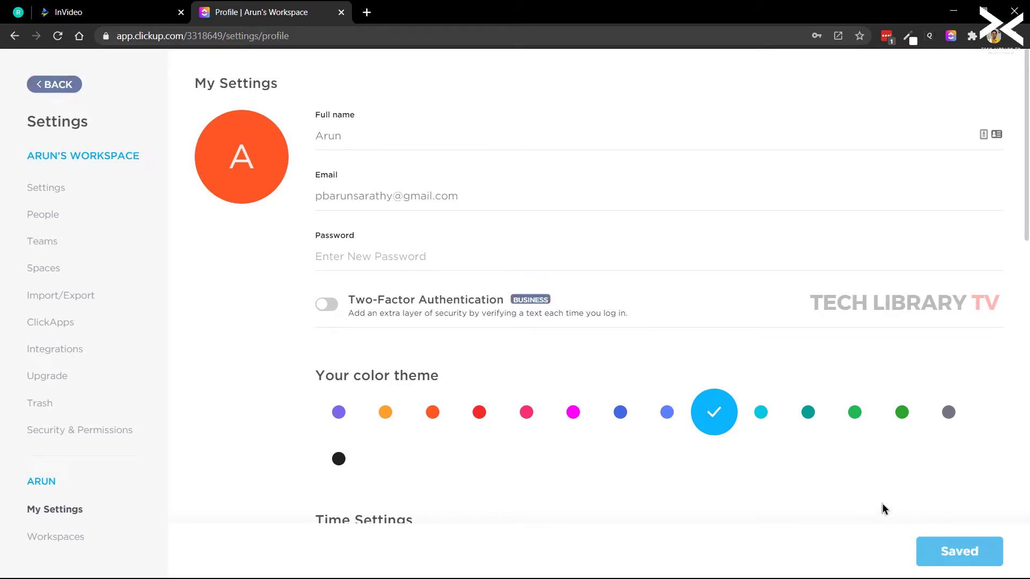
pyautogui.click(621, 414)
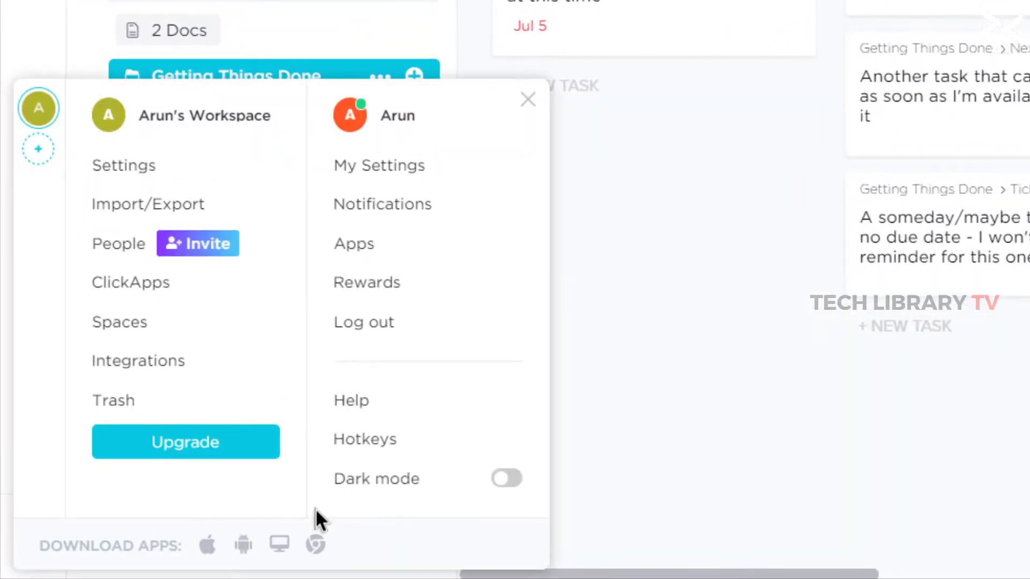
# - Turn on Dark mode, then reopen My Settings and scroll down the page
pyautogui.click(507, 480)
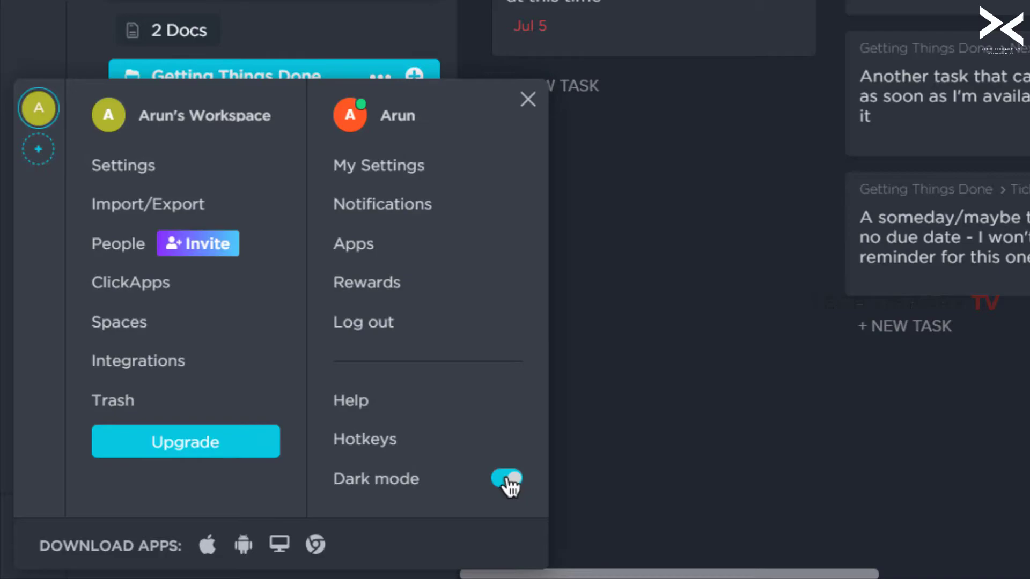
pyautogui.click(507, 480)
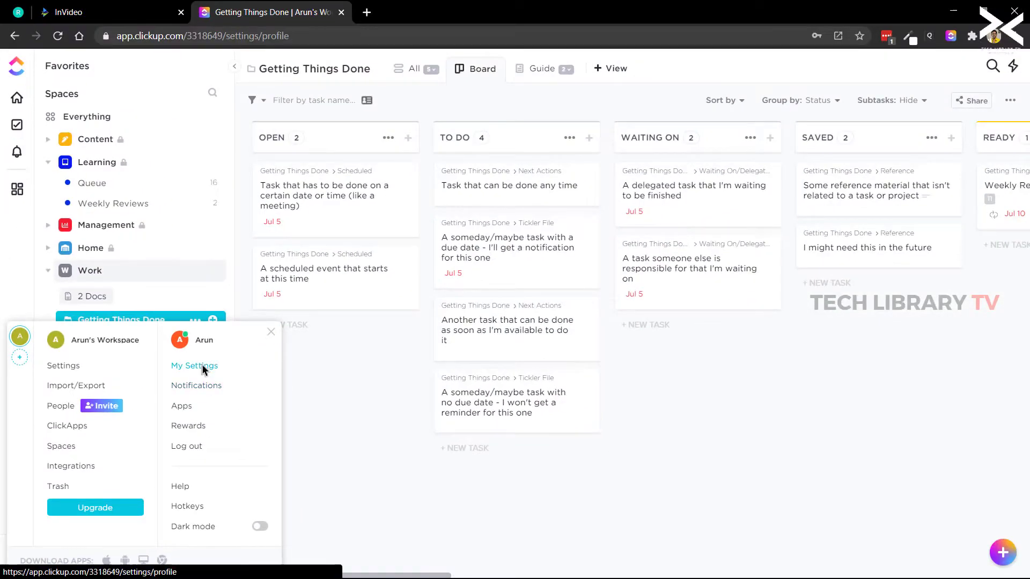
pyautogui.click(379, 166)
pyautogui.scroll(-10, 510, 349)
pyautogui.scroll(-3, 333, 410)
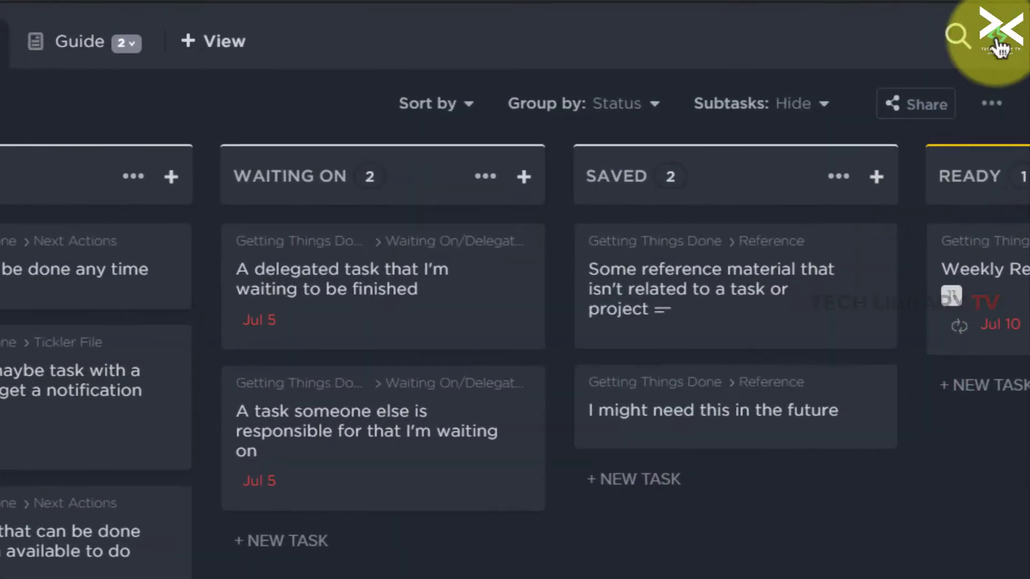
# - Search QuickSwitch for 'review', trim it to 'r', and arrow through the results
pyautogui.click(998, 48)
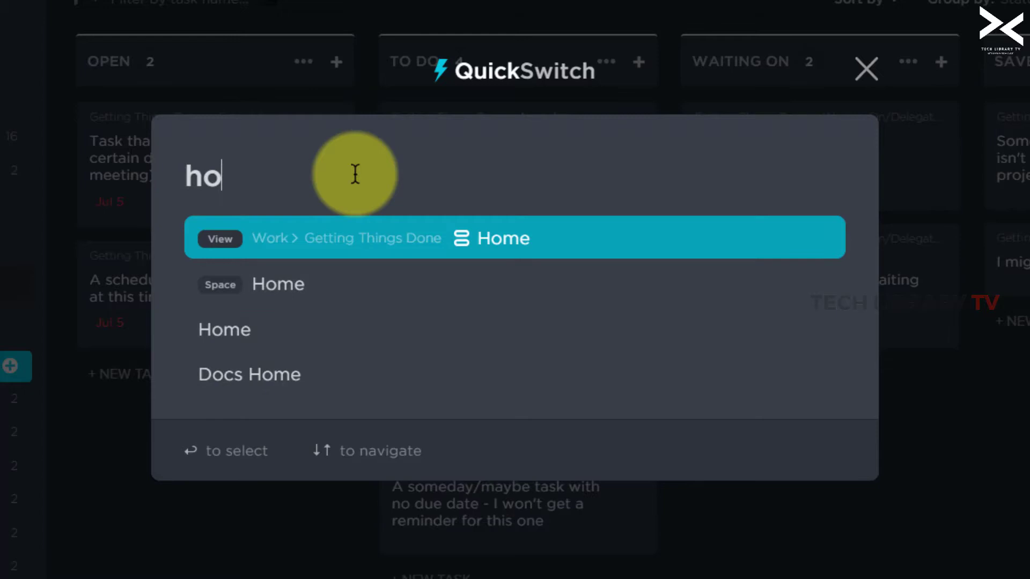
pyautogui.write('review')
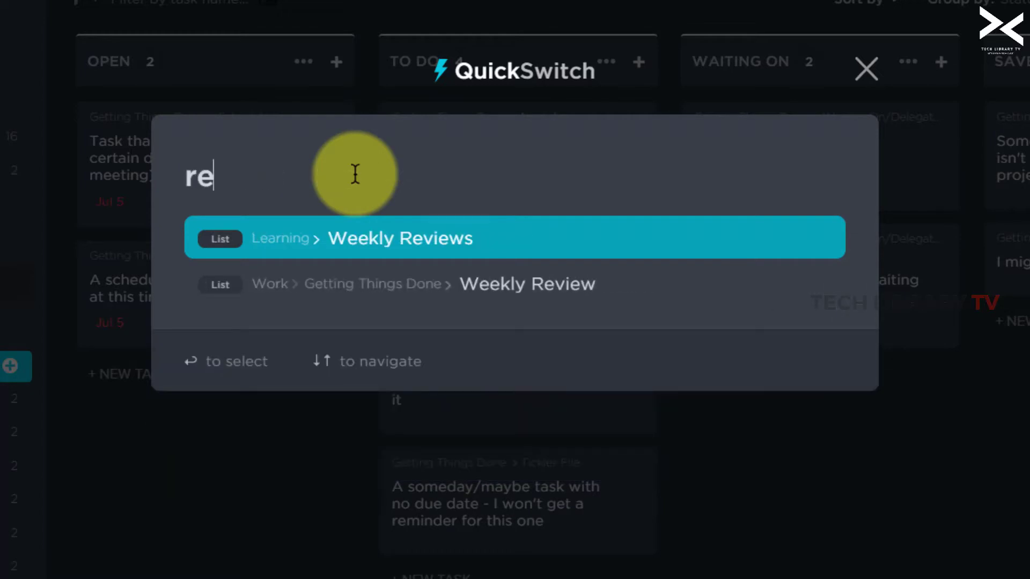
pyautogui.press('BackSpace')
pyautogui.write('r')
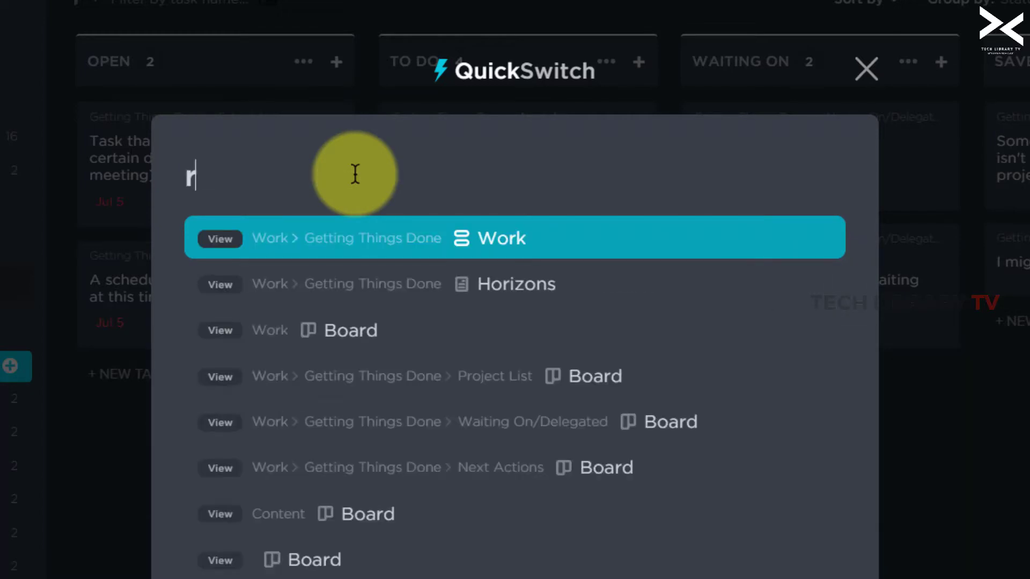
pyautogui.press('Down')
pyautogui.press('Down')
pyautogui.press('Down')
pyautogui.press('Down')
pyautogui.press('Down')
pyautogui.press('Down')
pyautogui.press('Down')
pyautogui.press('Down')
pyautogui.press('Down')
pyautogui.press('Down')
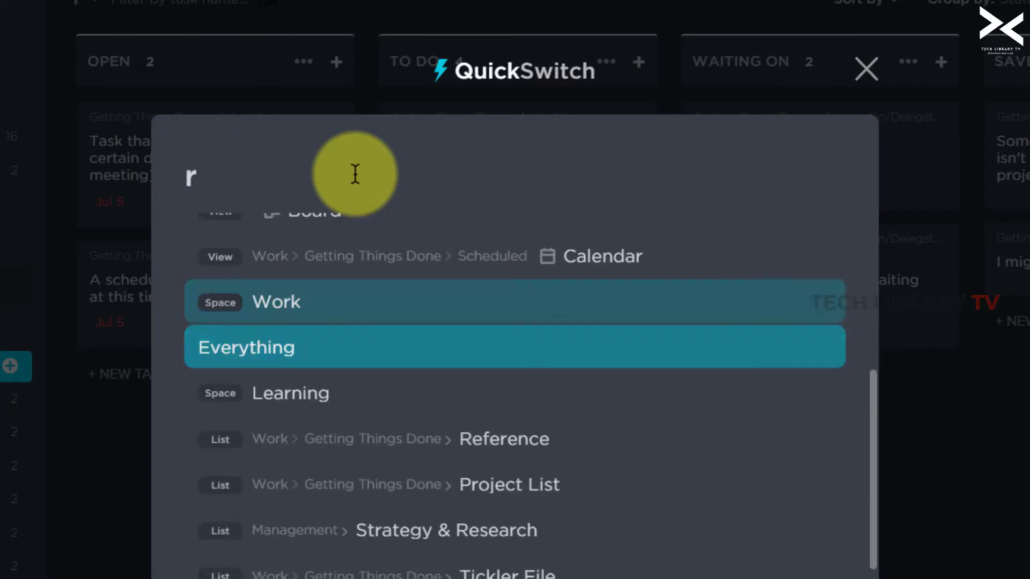
pyautogui.press('BackSpace')
pyautogui.press('Down')
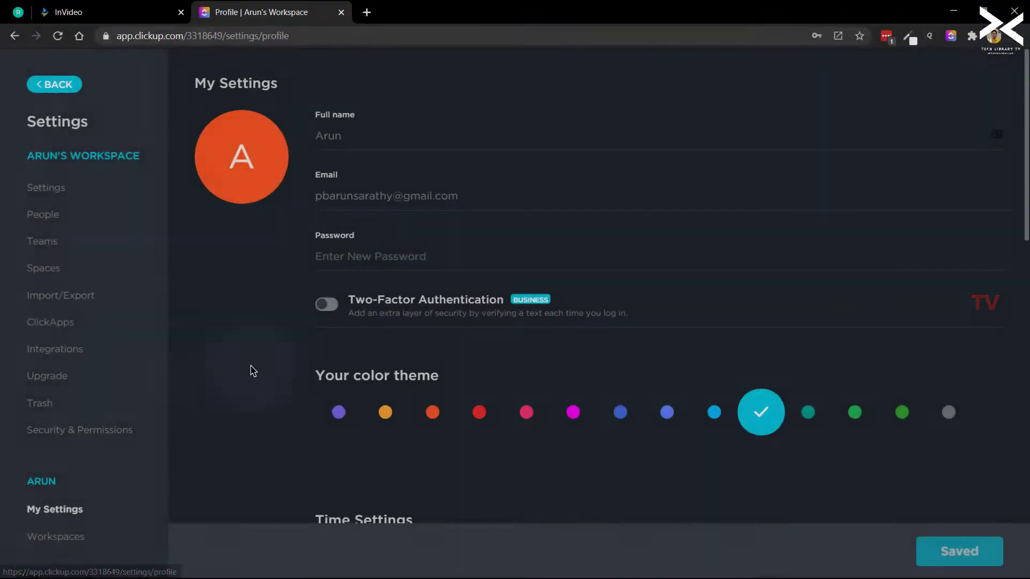
# - Scroll down to the Preferences toggles, then go back to the Getting Things Done board
pyautogui.scroll(-10, 565, 241)
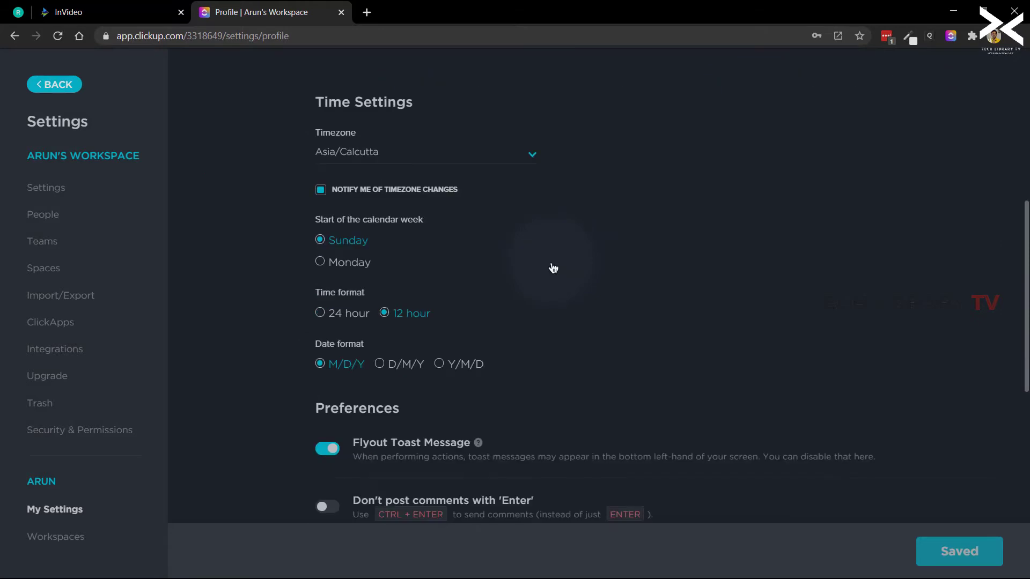
pyautogui.scroll(-2, 554, 268)
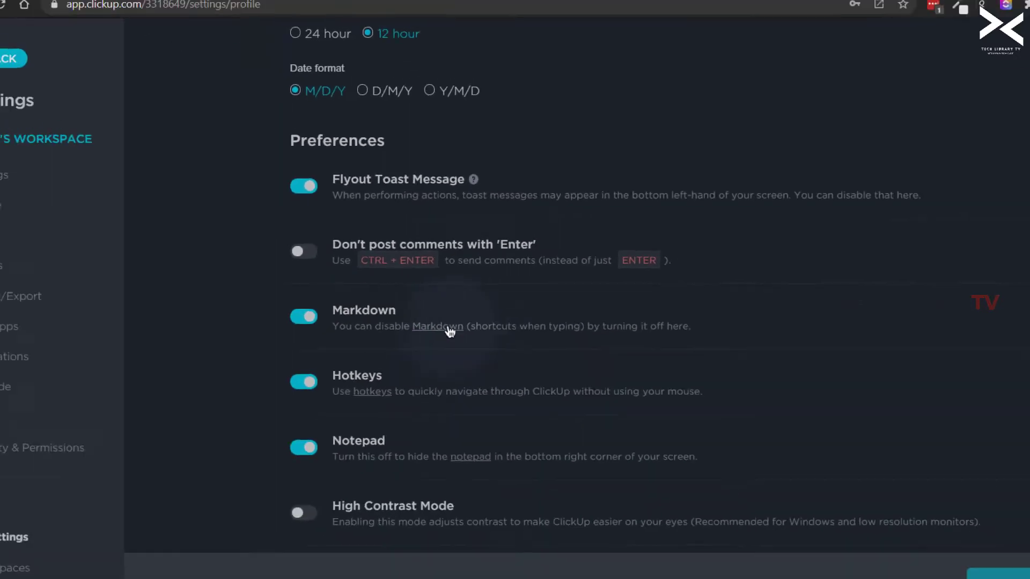
pyautogui.click(54, 84)
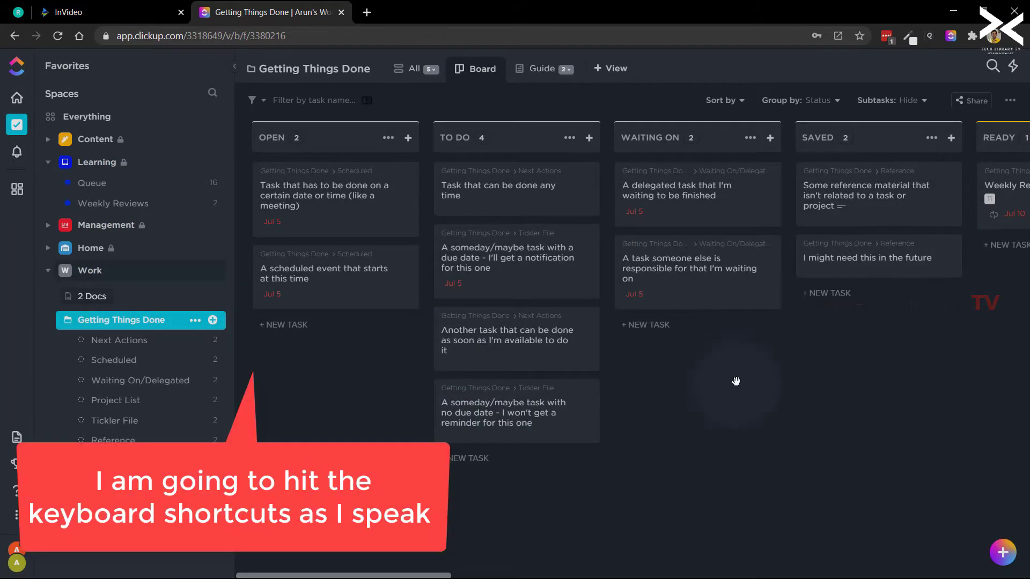
# - Demo the T, N, P, K and H shortcuts: new task, Notifications, Notepad, QuickSwitch, Home
pyautogui.press('t')
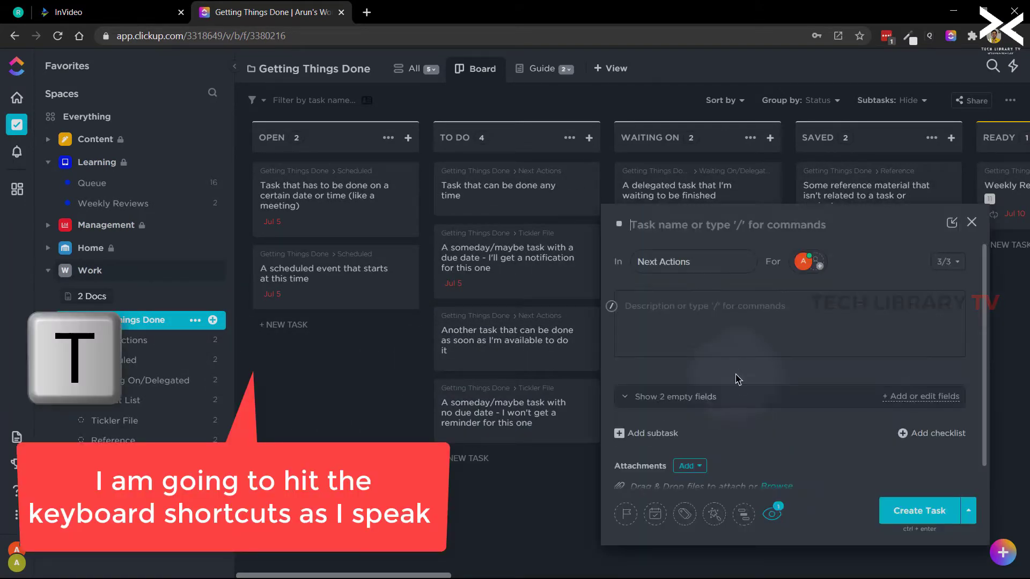
pyautogui.press('Escape')
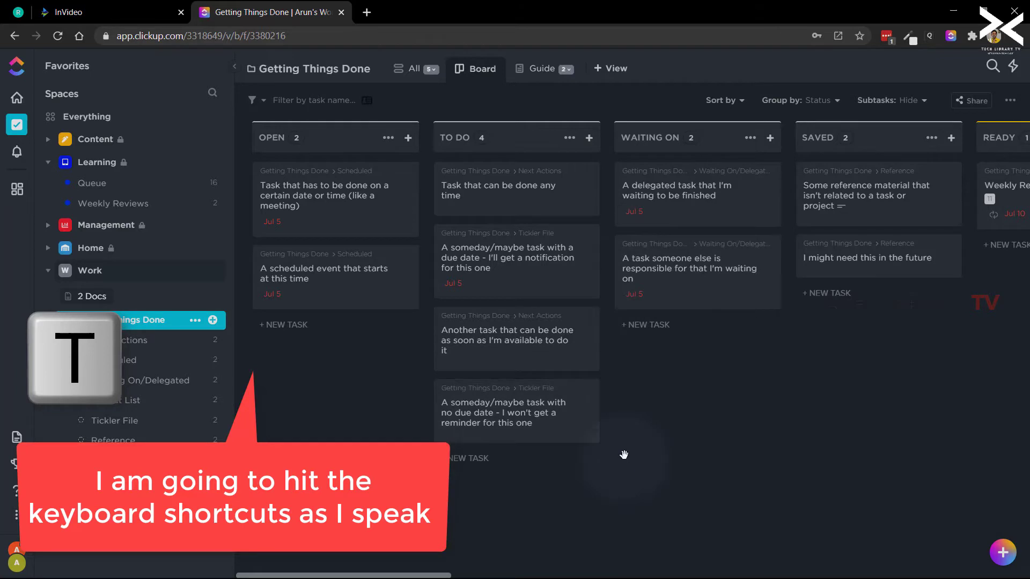
pyautogui.press('n')
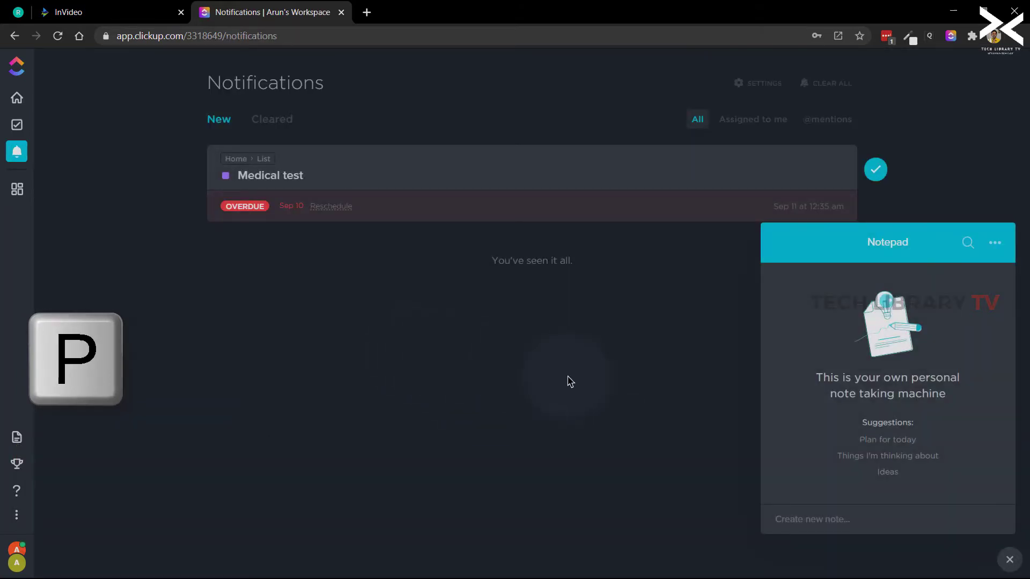
pyautogui.press('p')
pyautogui.press('k')
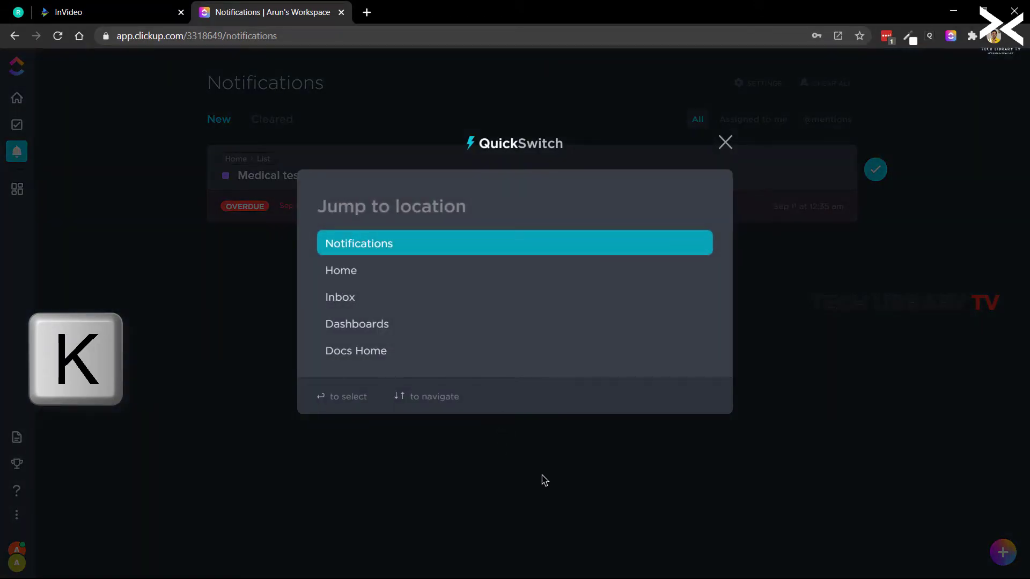
pyautogui.press('h')
pyautogui.press('h')
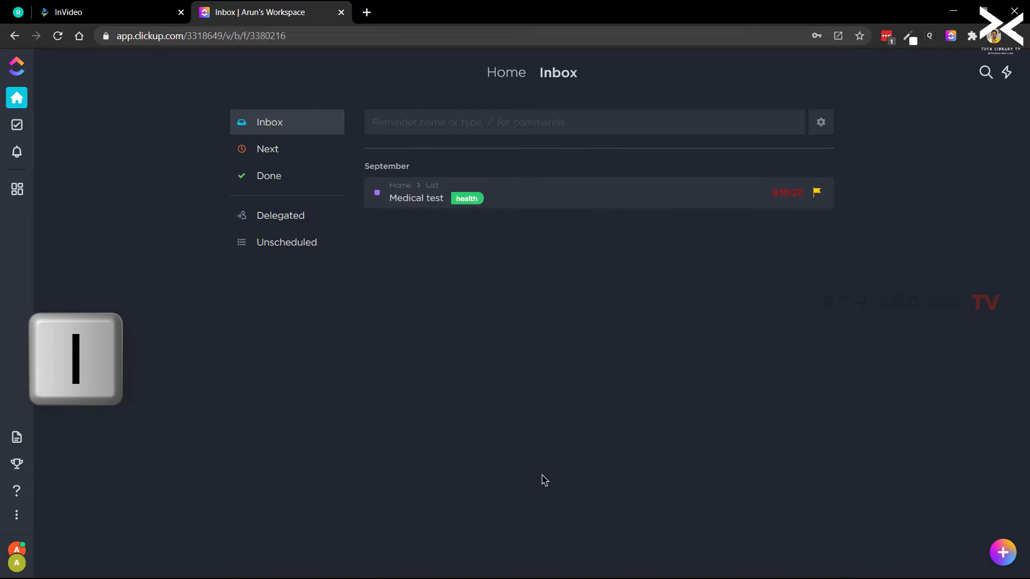
# - Use the B, L and S shortcuts for board, list and search, then show Hotkeys
pyautogui.press('b')
pyautogui.press('l')
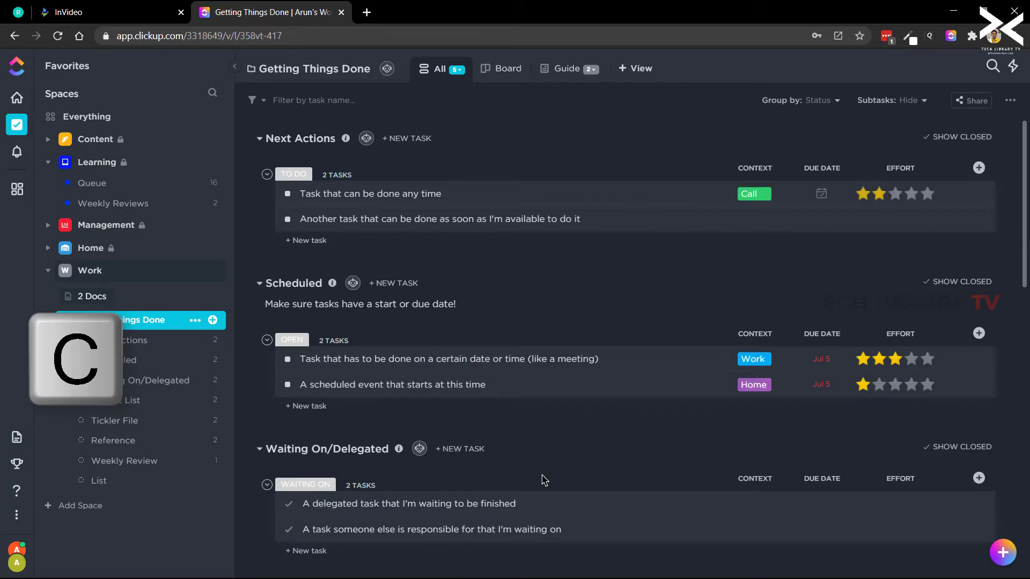
pyautogui.press('s')
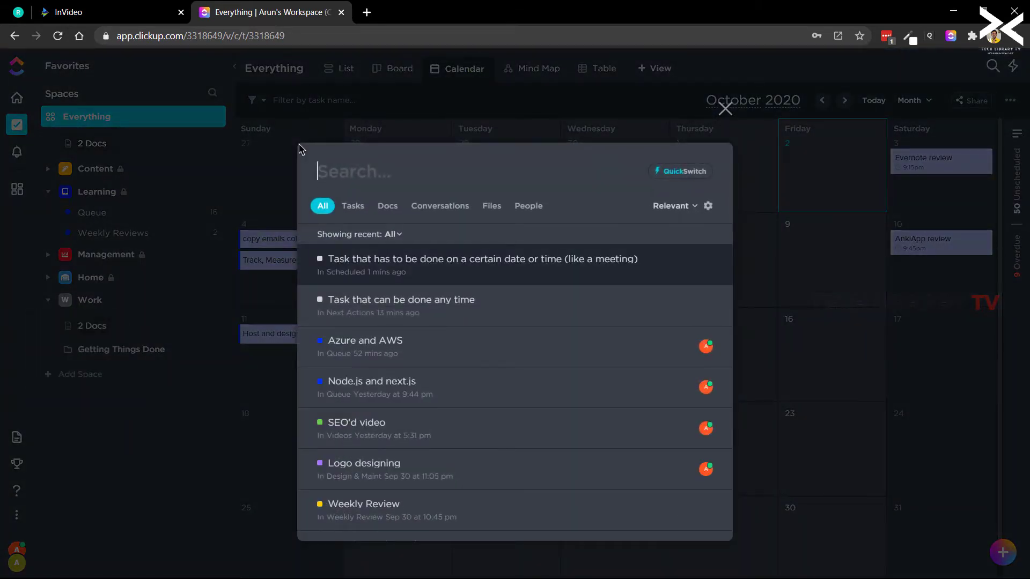
pyautogui.press('Escape')
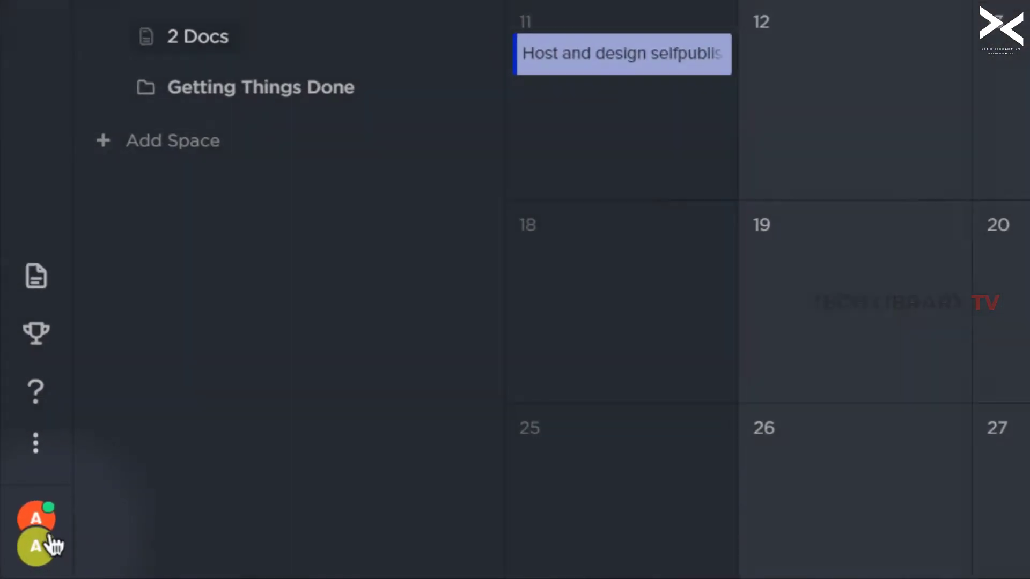
pyautogui.click(16, 561)
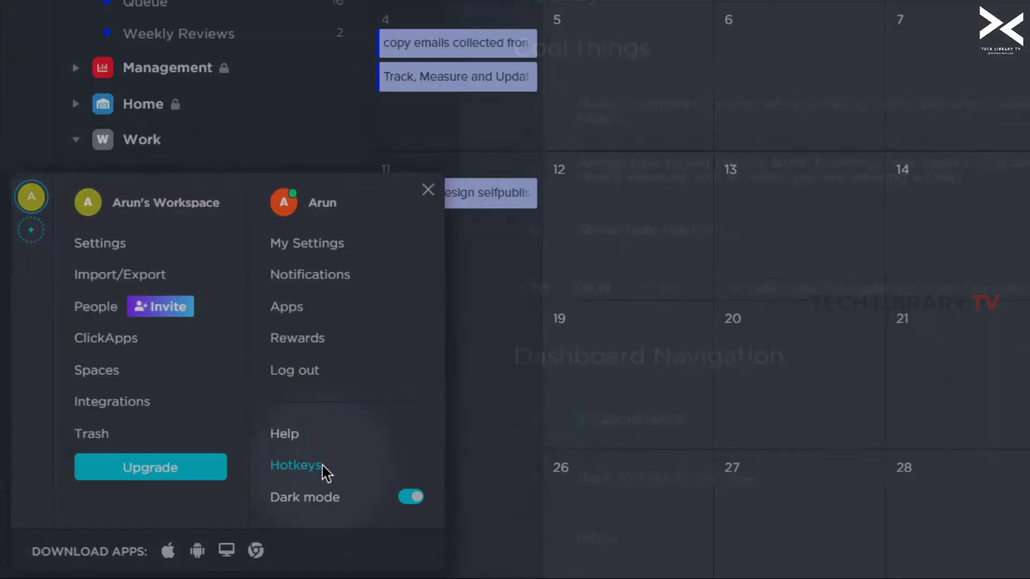
pyautogui.click(437, 426)
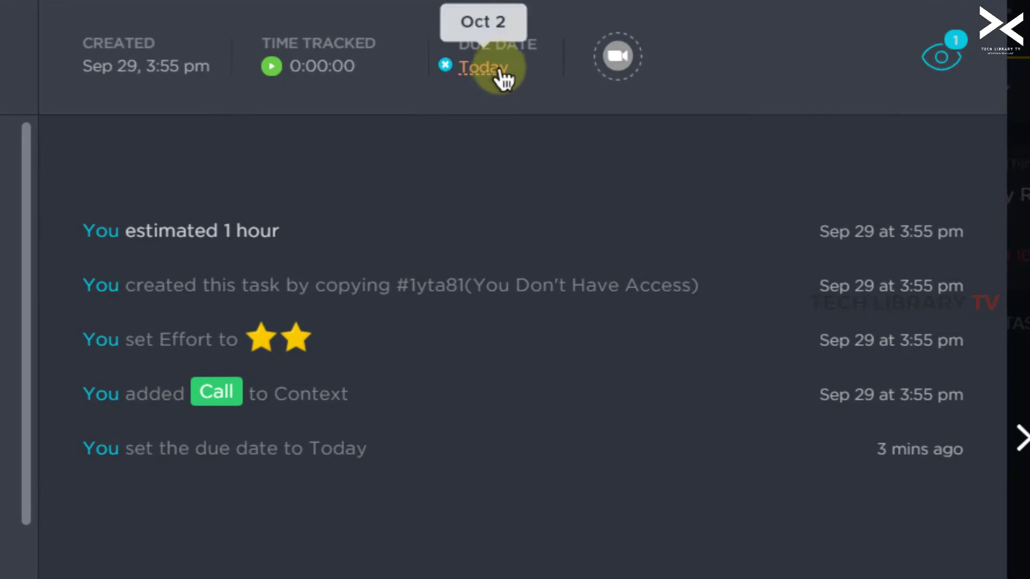
# - Set the task's due date to recur Periodically
pyautogui.click(507, 53)
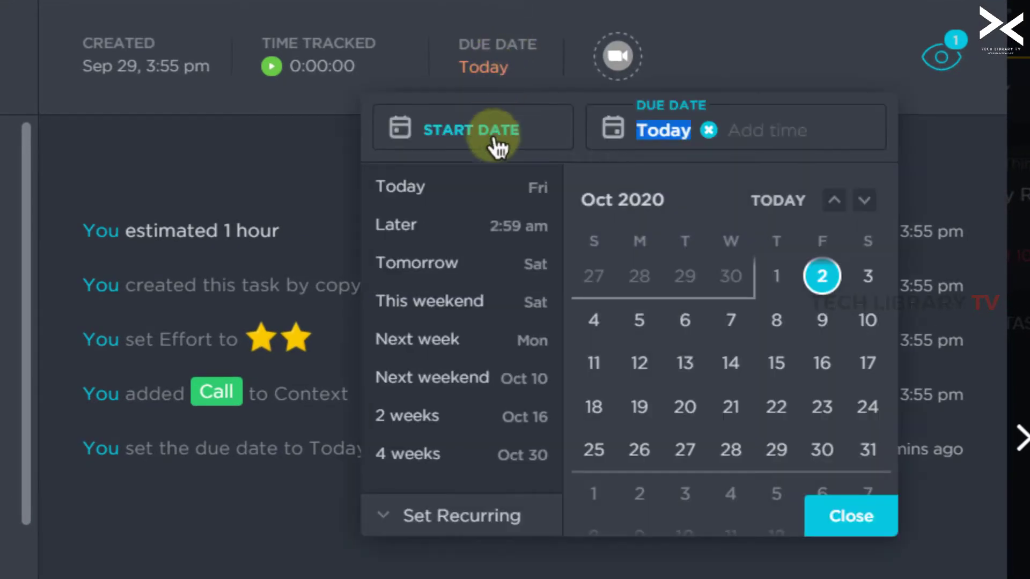
pyautogui.click(474, 516)
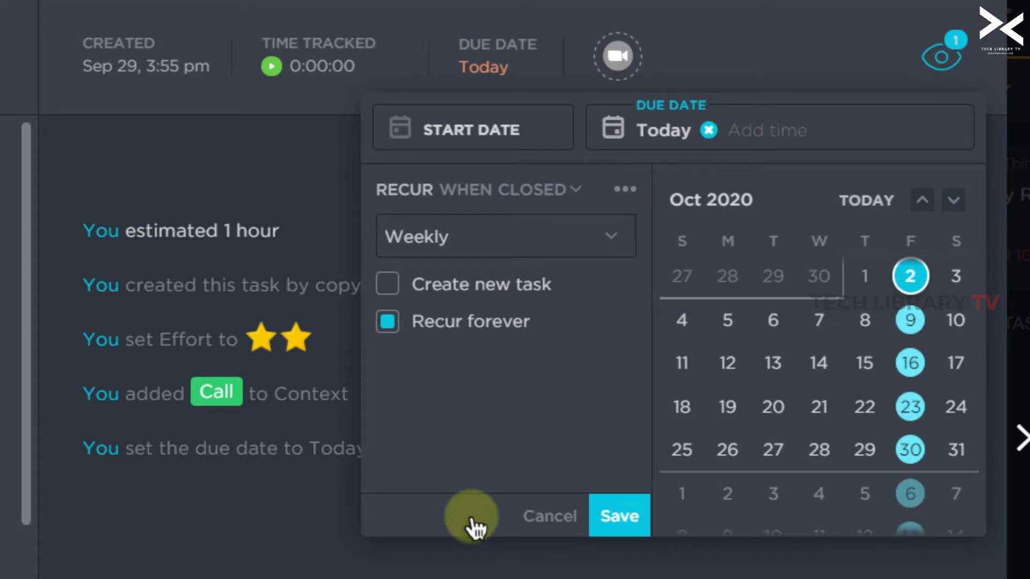
pyautogui.click(606, 244)
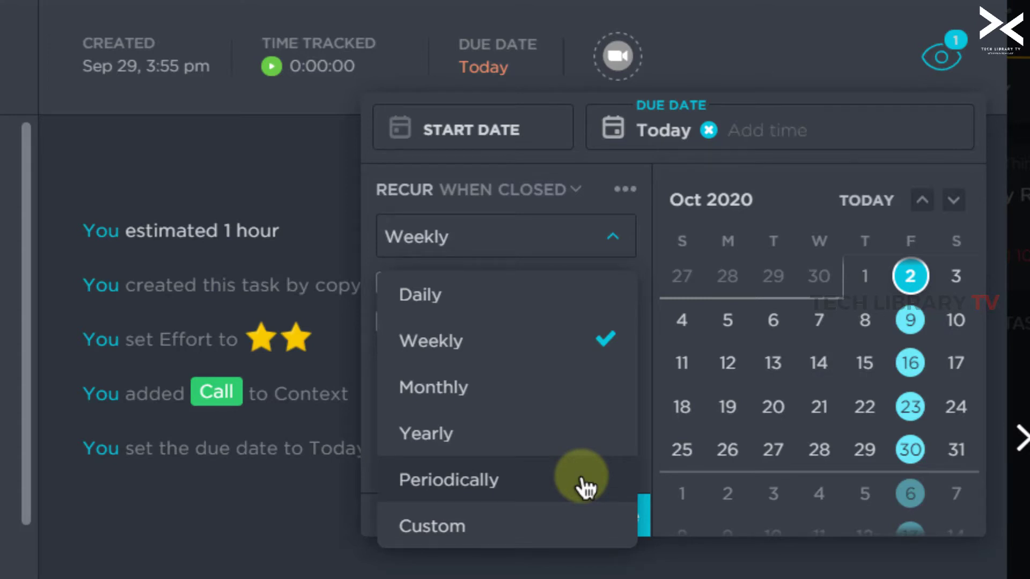
pyautogui.click(585, 489)
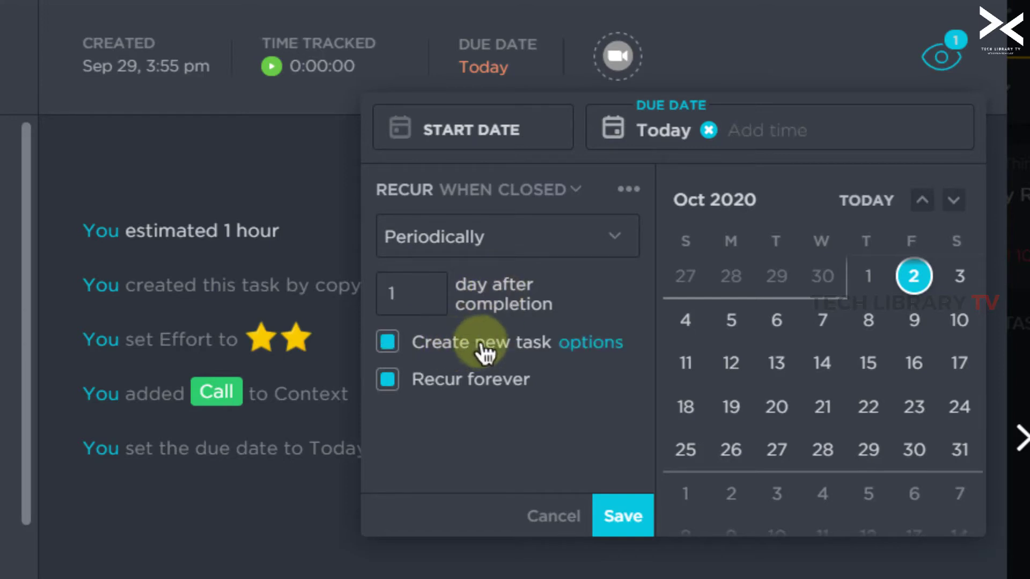
# - Review the new-task copy options and keep the recurrence ending set to Recur forever
pyautogui.click(602, 350)
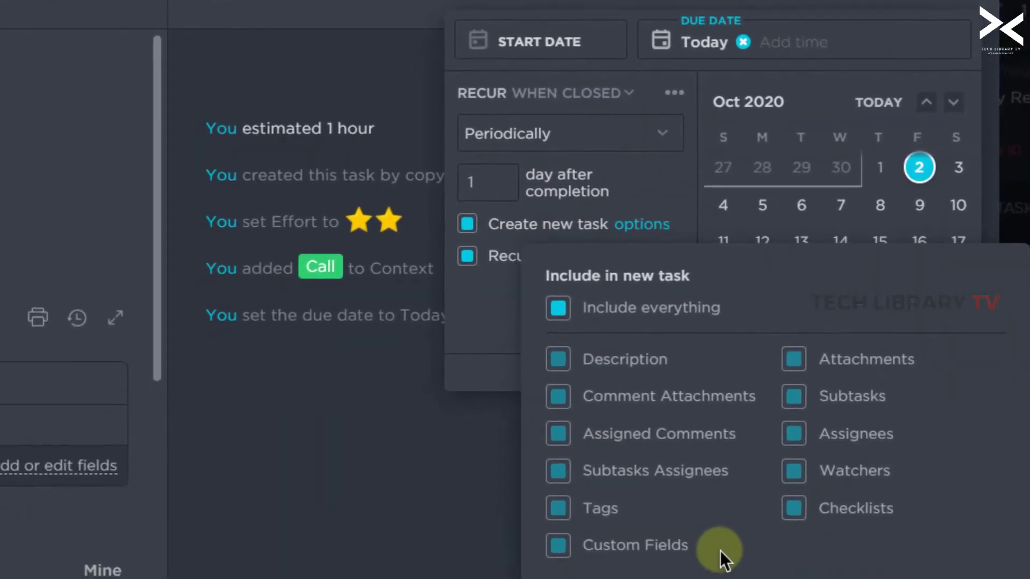
pyautogui.click(424, 406)
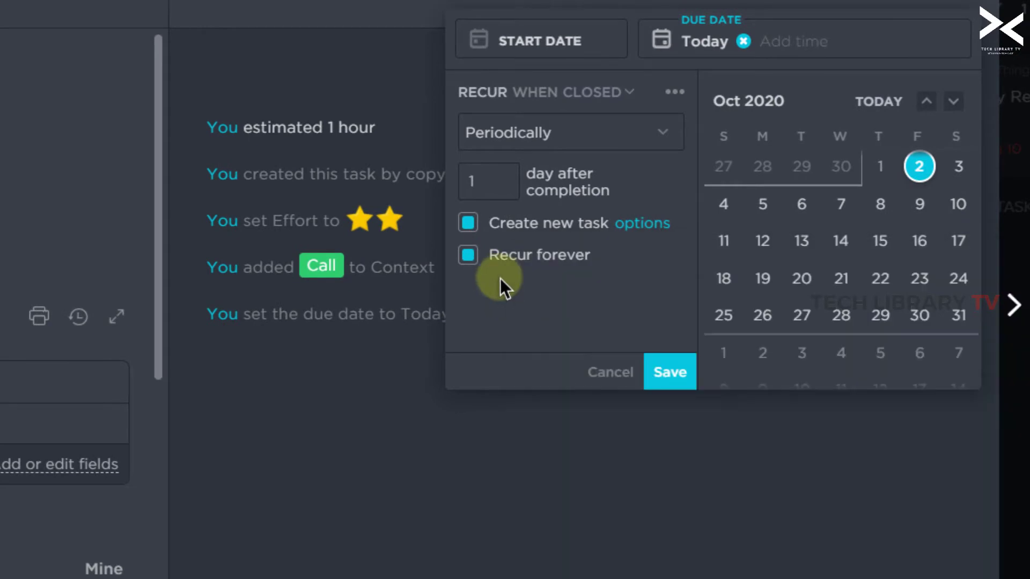
pyautogui.click(534, 262)
pyautogui.click(562, 299)
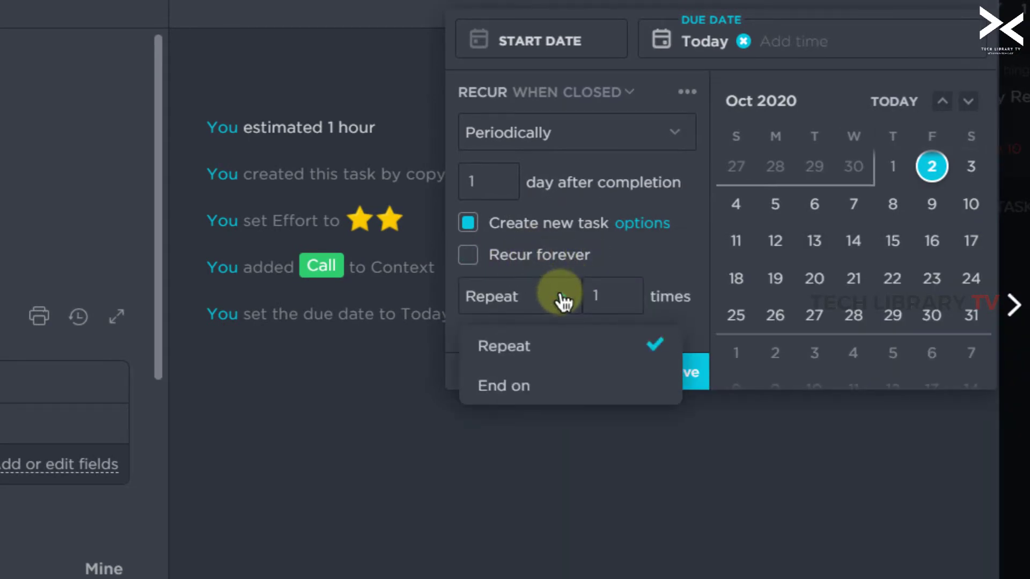
pyautogui.click(561, 293)
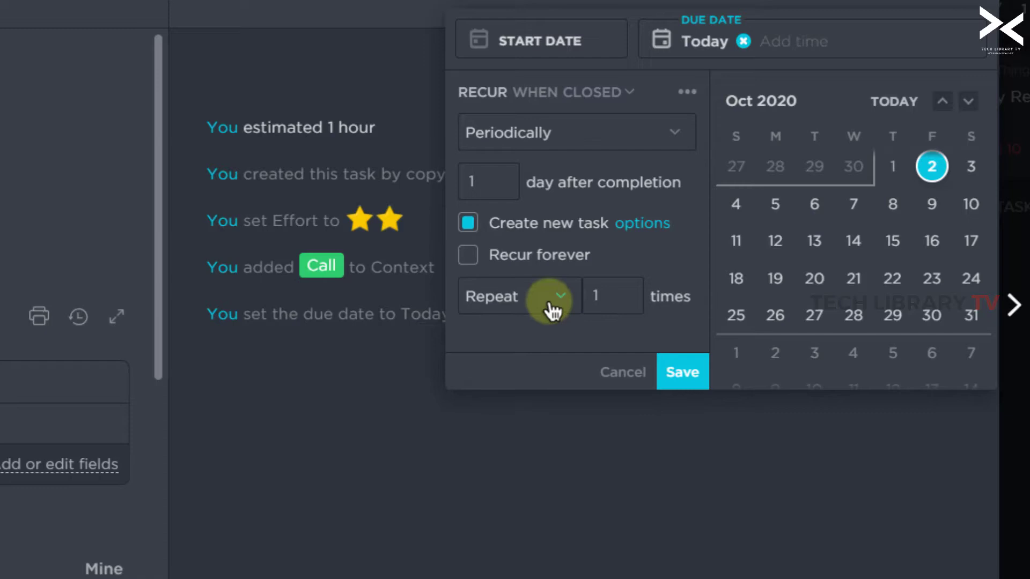
pyautogui.click(552, 308)
pyautogui.click(535, 253)
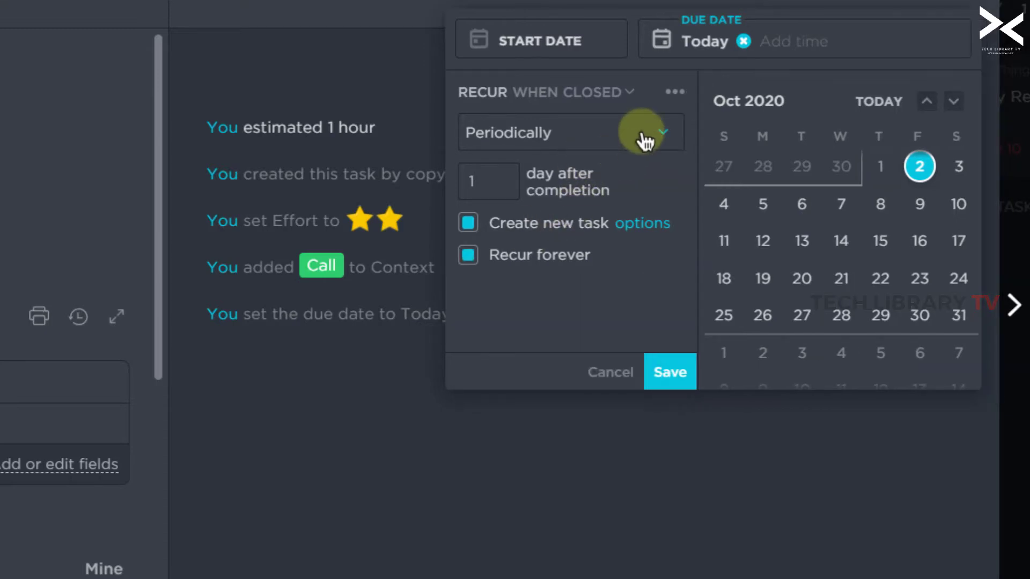
pyautogui.click(645, 142)
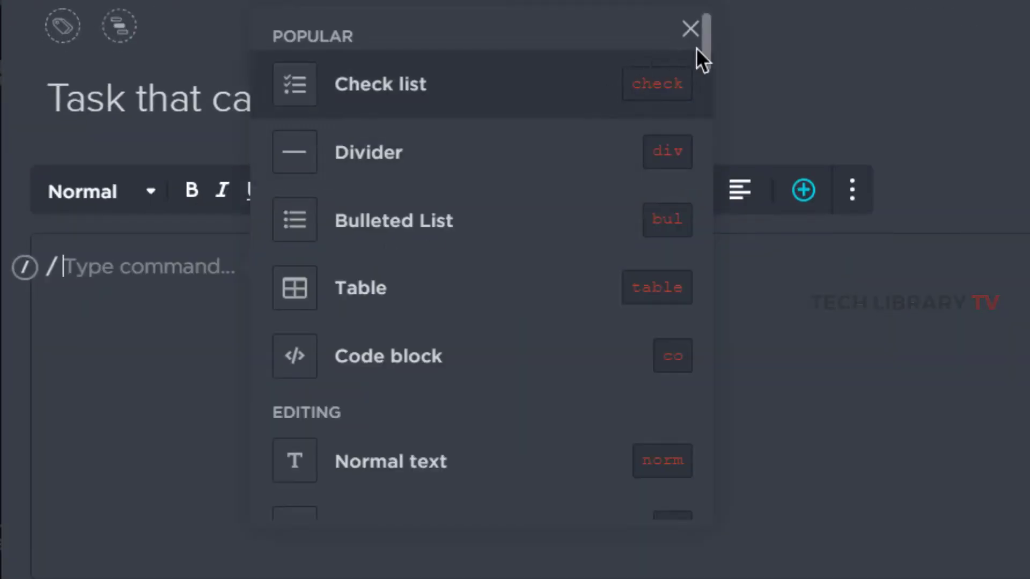
# - Close the open task to return to the list showing Next Actions, Scheduled and Waiting On/Delegated
pyautogui.moveTo(696, 47); pyautogui.dragTo(723, 513)
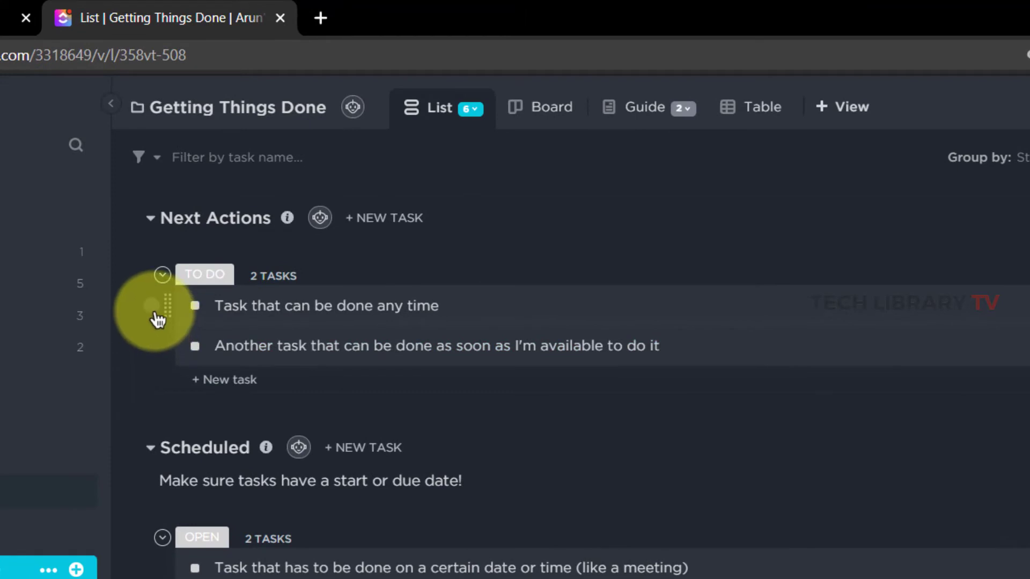
# - Select two tasks for bulk actions, then dismiss the selection
pyautogui.click(151, 306)
pyautogui.click(151, 346)
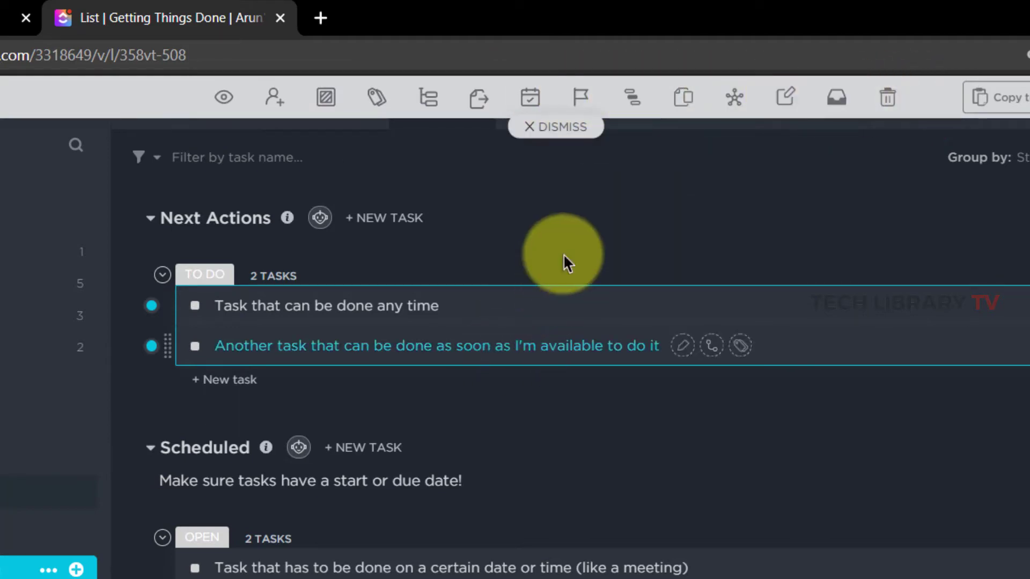
pyautogui.click(545, 131)
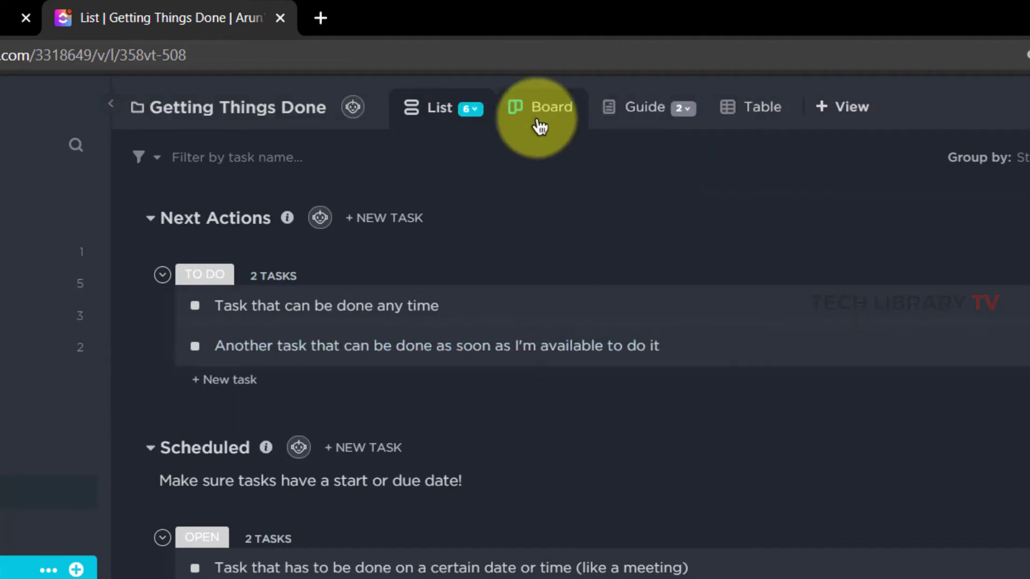
# - Switch to Table view, select rows 1 and 2, then dismiss the selection
pyautogui.click(773, 111)
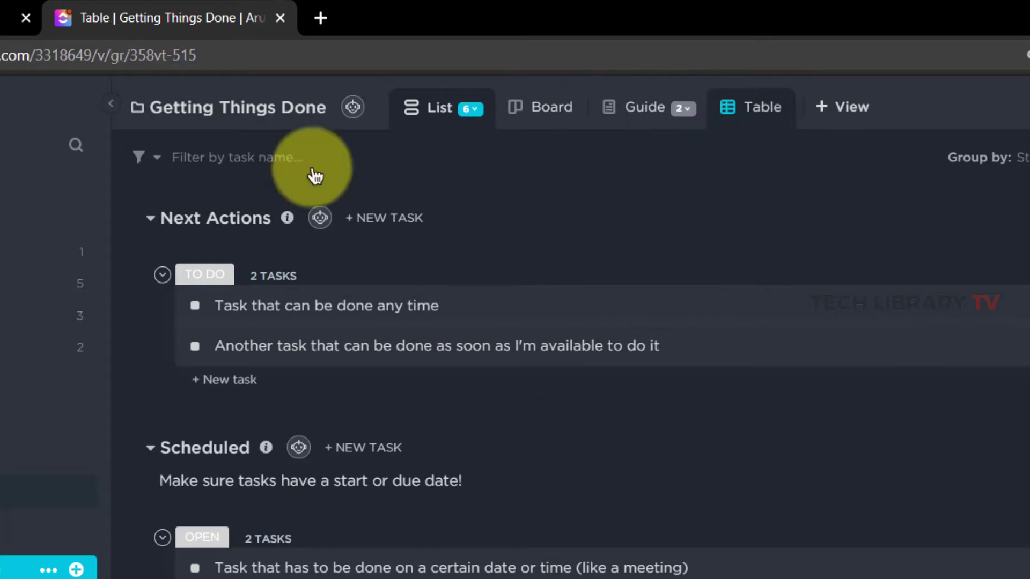
pyautogui.click(128, 258)
pyautogui.click(133, 227)
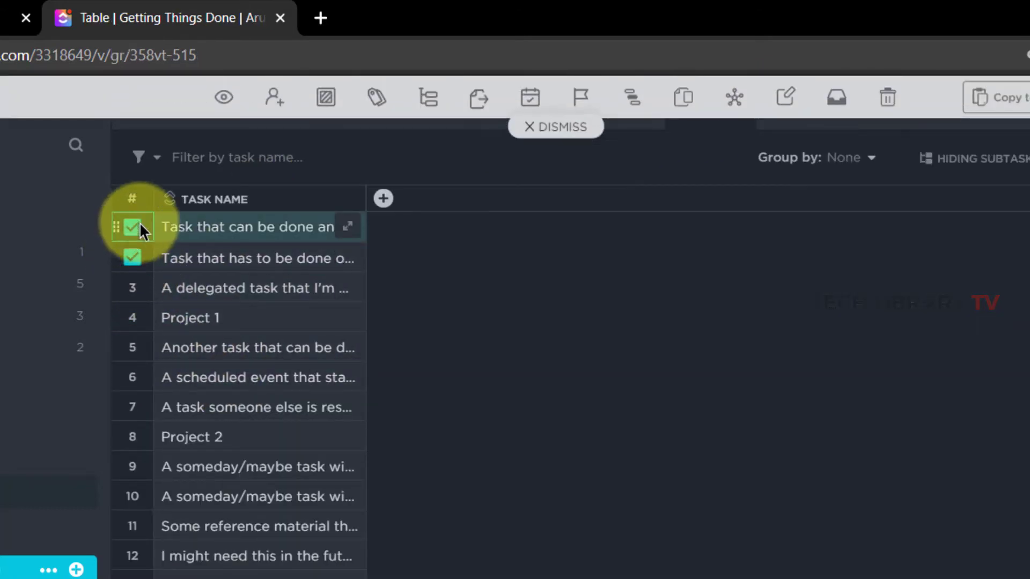
pyautogui.click(552, 128)
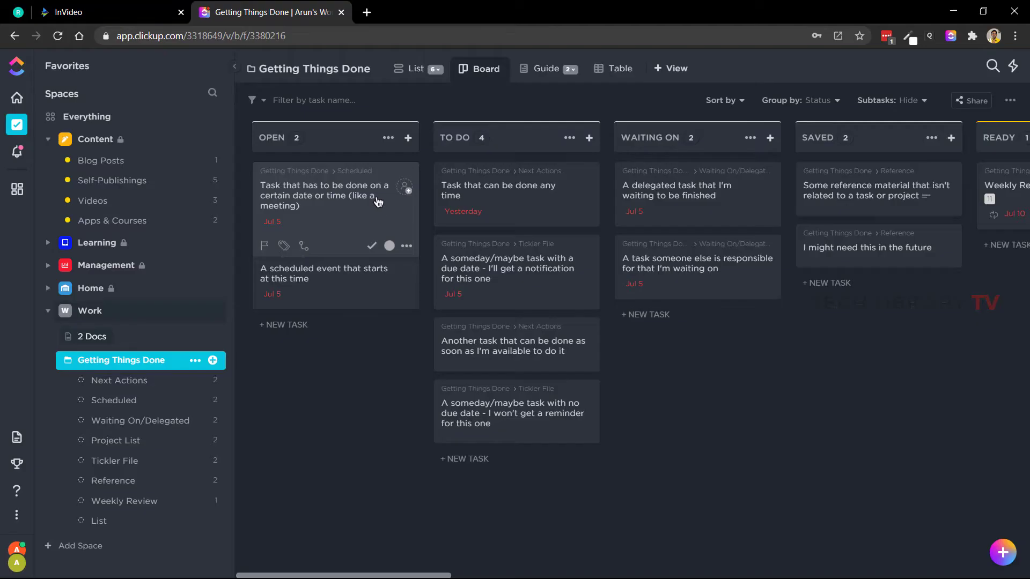
# - From the meeting task's comment box, record a clip of the browser application window
pyautogui.click(378, 202)
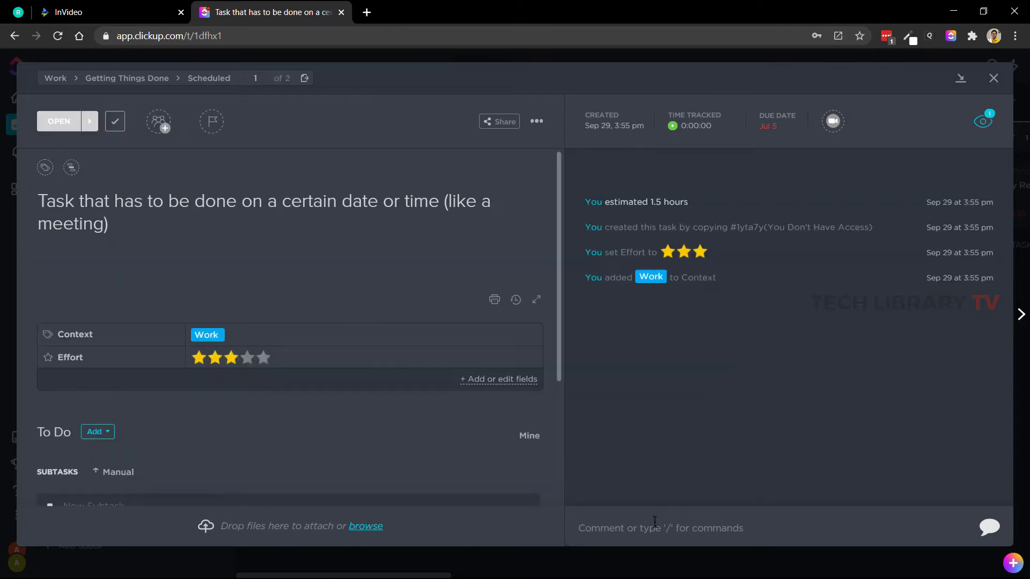
pyautogui.click(638, 527)
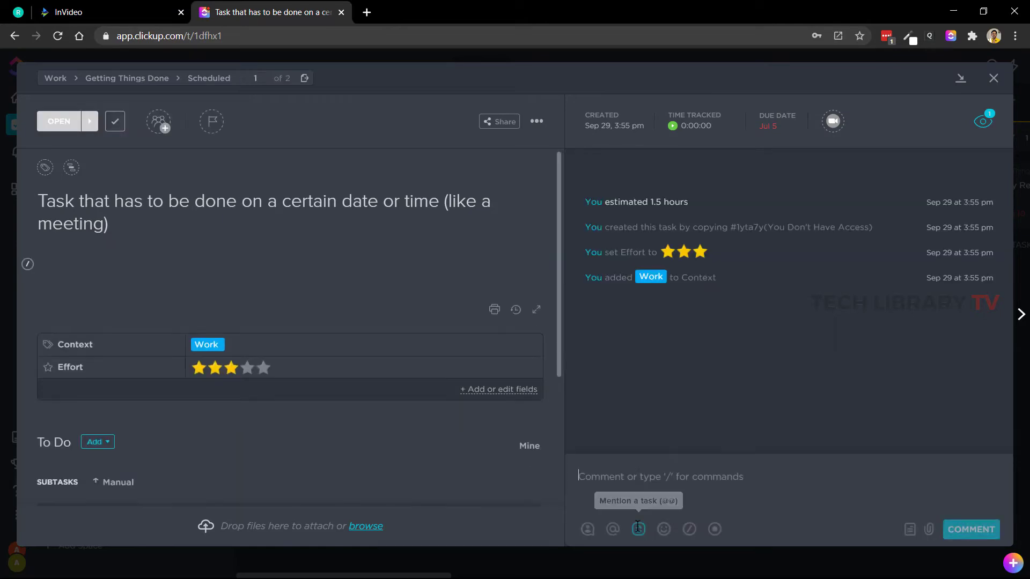
pyautogui.click(715, 529)
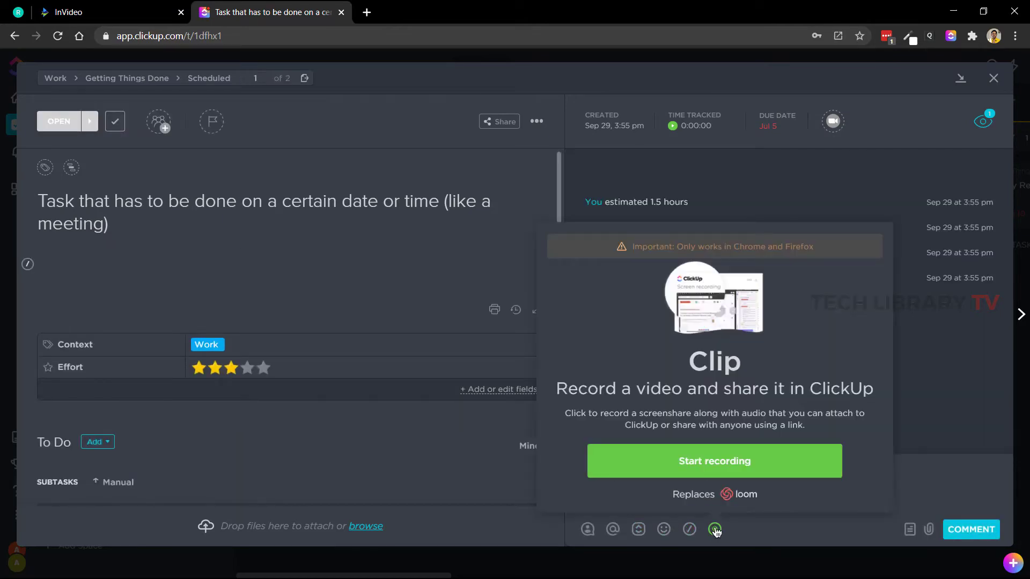
pyautogui.click(711, 468)
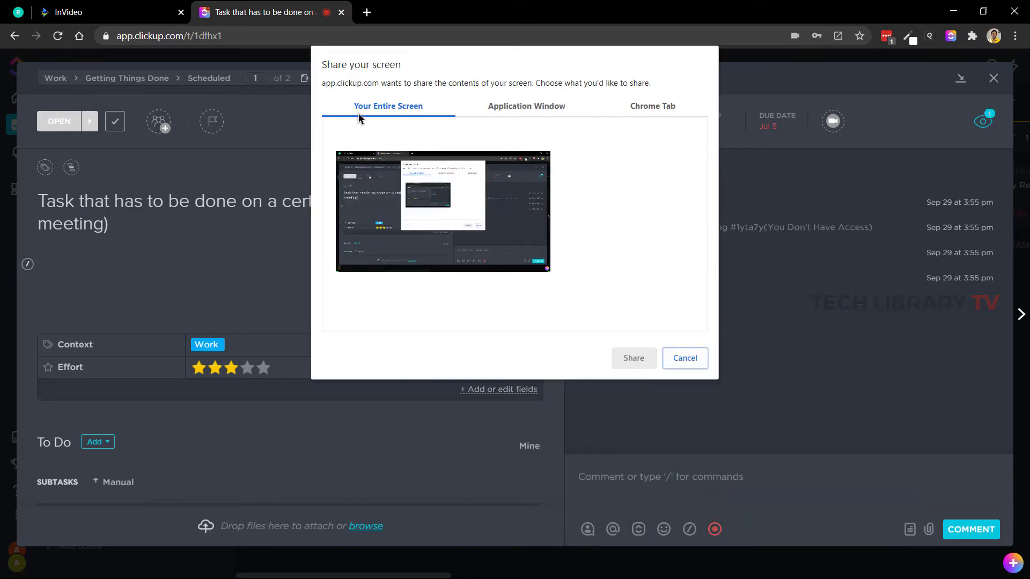
pyautogui.click(526, 106)
pyautogui.click(652, 106)
pyautogui.click(507, 107)
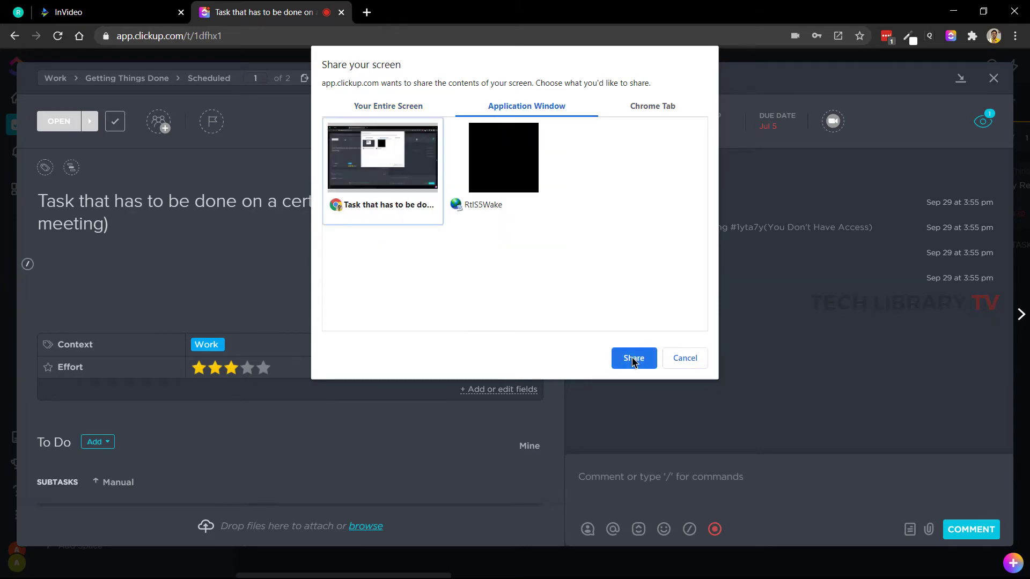
pyautogui.click(633, 359)
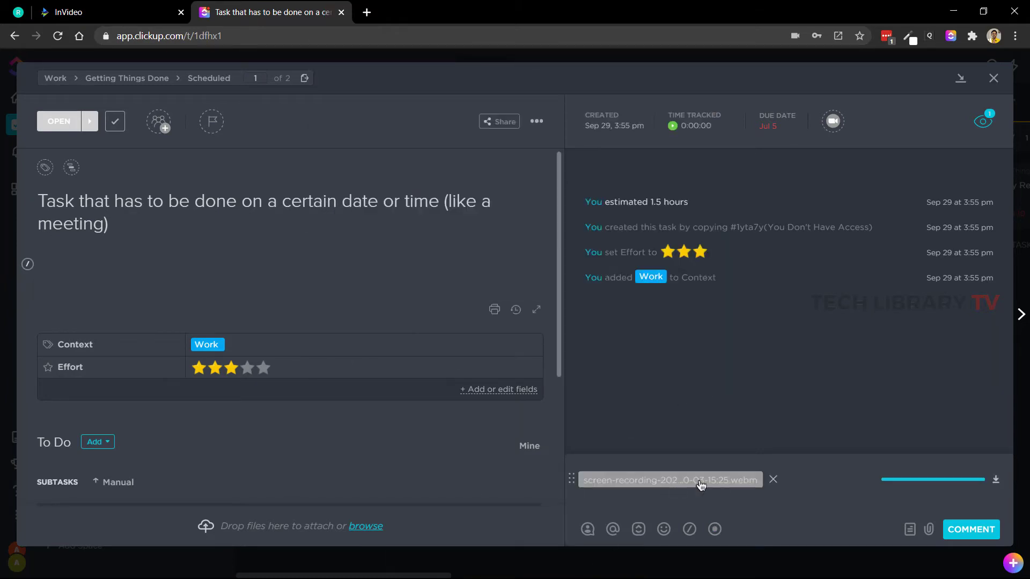
# - Play back the recorded clip and glance at the Node.js and next.js task's tags
pyautogui.click(683, 432)
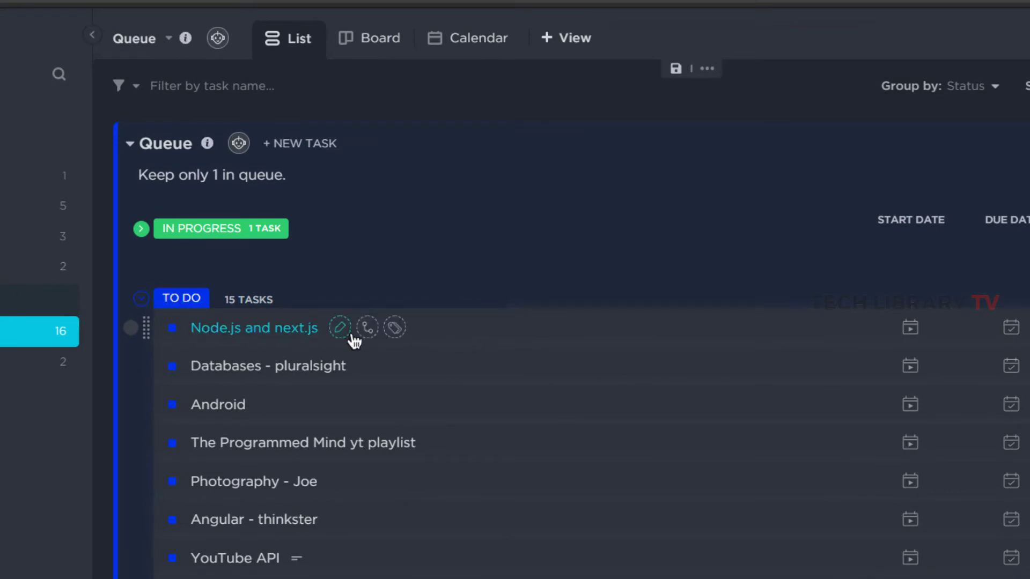
pyautogui.click(395, 328)
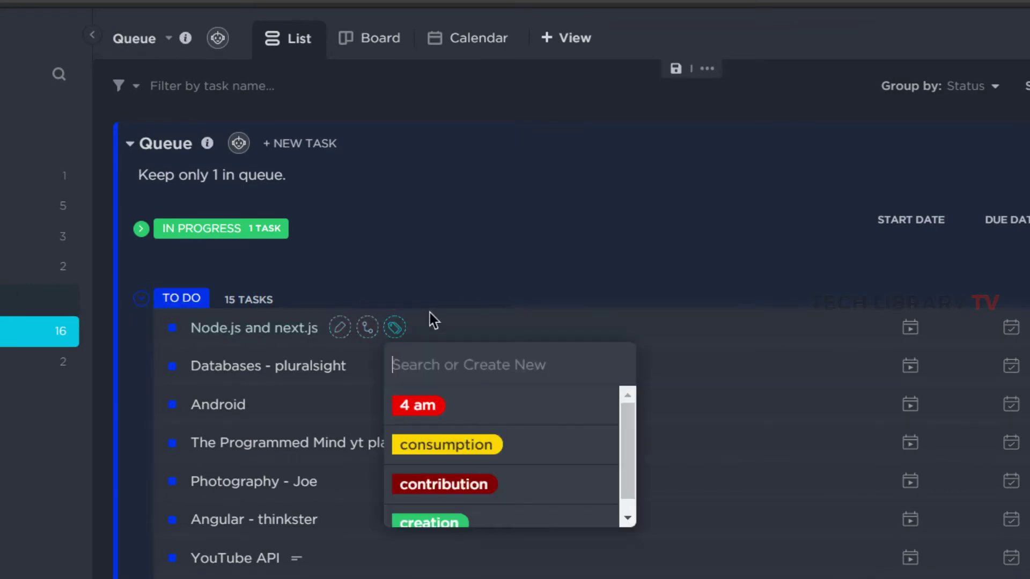
pyautogui.click(183, 323)
# - Select the Node.js and next.js and Databases tasks, then expand all subtasks
pyautogui.click(139, 336)
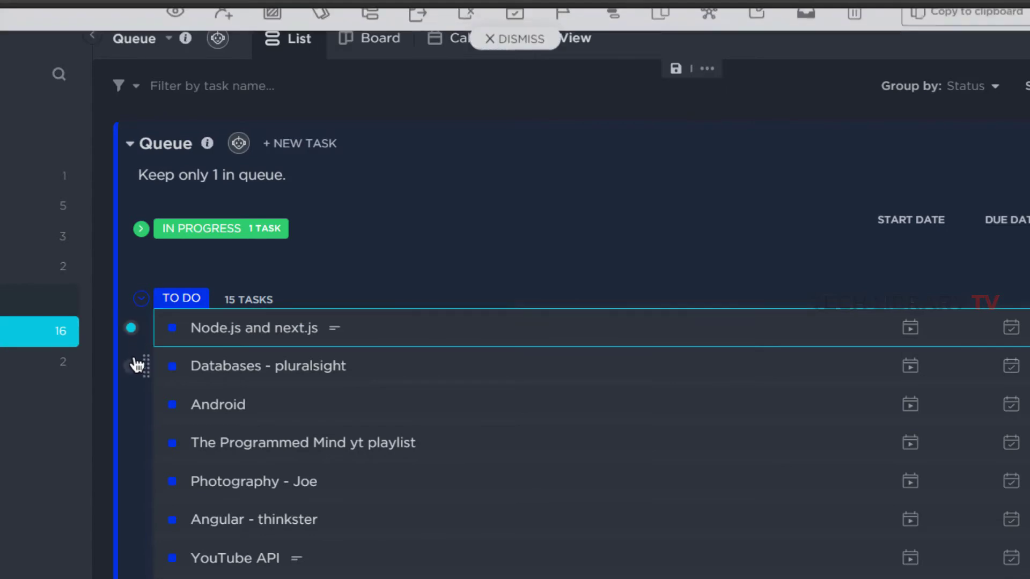
pyautogui.click(132, 366)
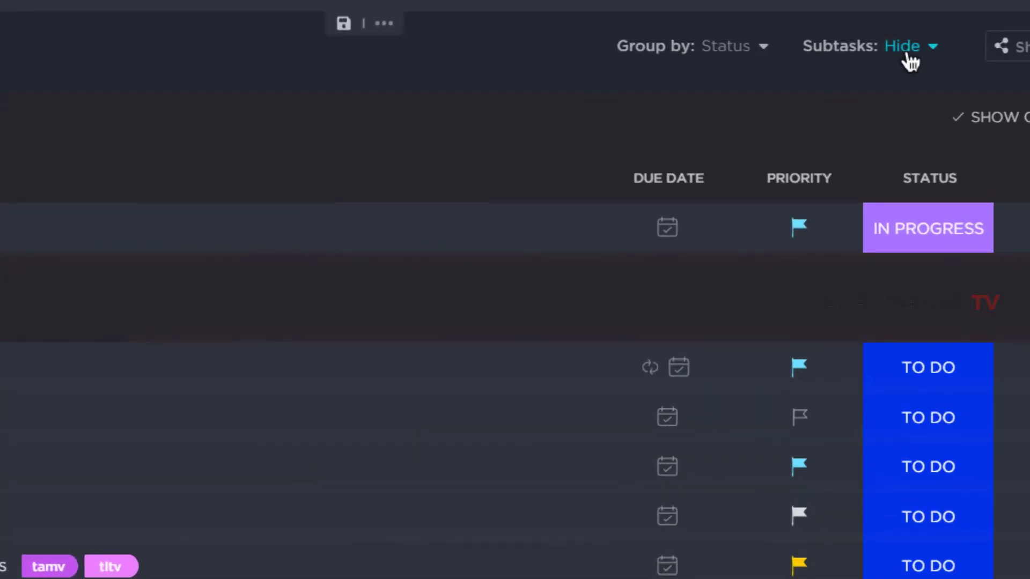
pyautogui.click(907, 57)
pyautogui.click(887, 171)
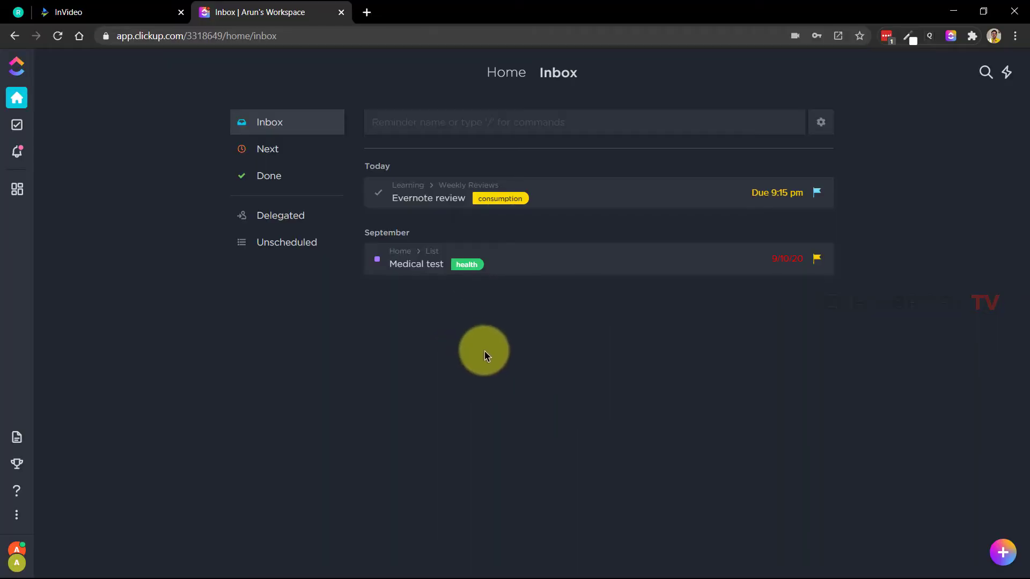
# - Cycle the inbox through Upcoming, completed and Delegated, then scroll the Unscheduled task list
pyautogui.click(278, 152)
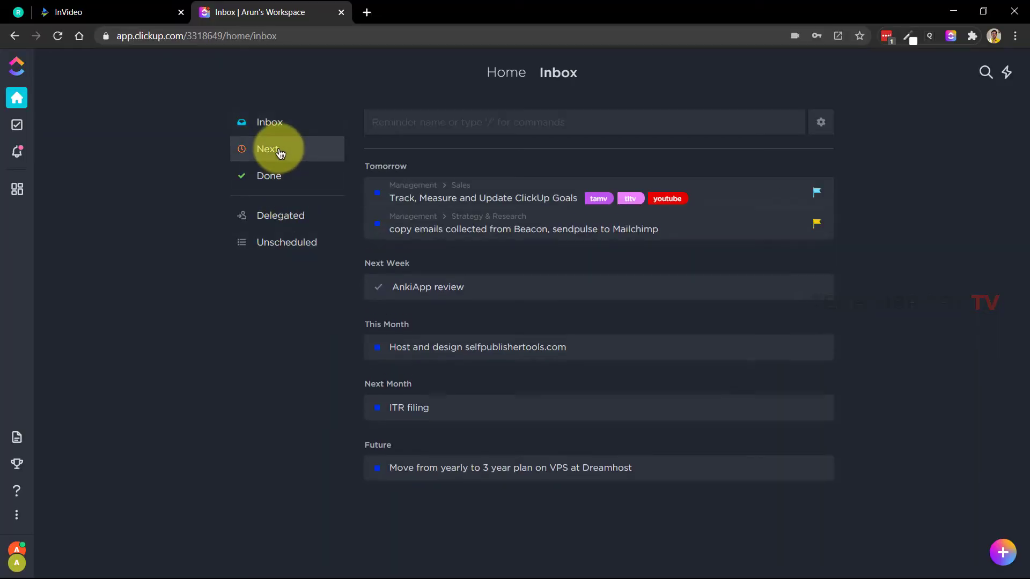
pyautogui.click(287, 181)
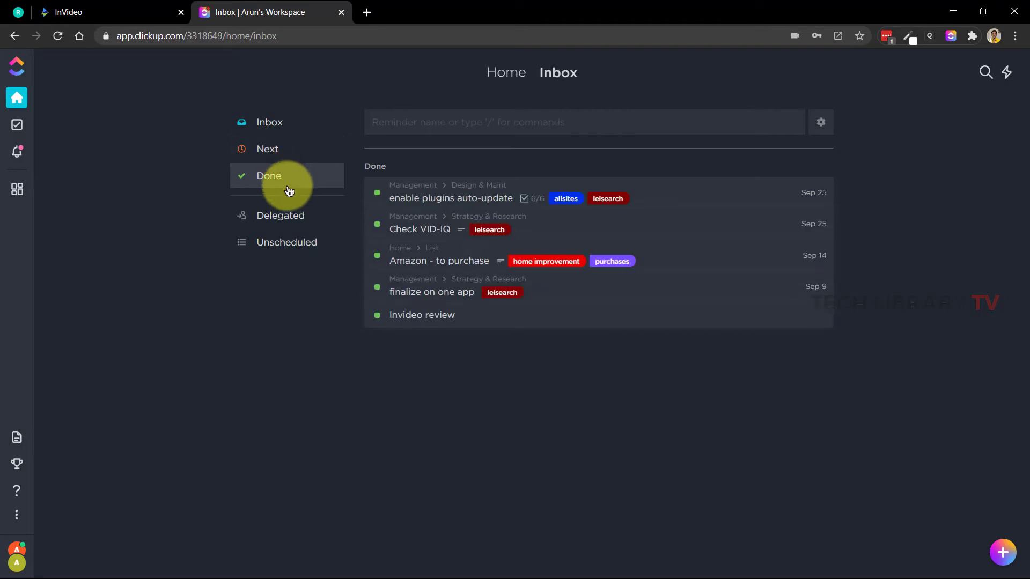
pyautogui.click(290, 217)
pyautogui.click(293, 245)
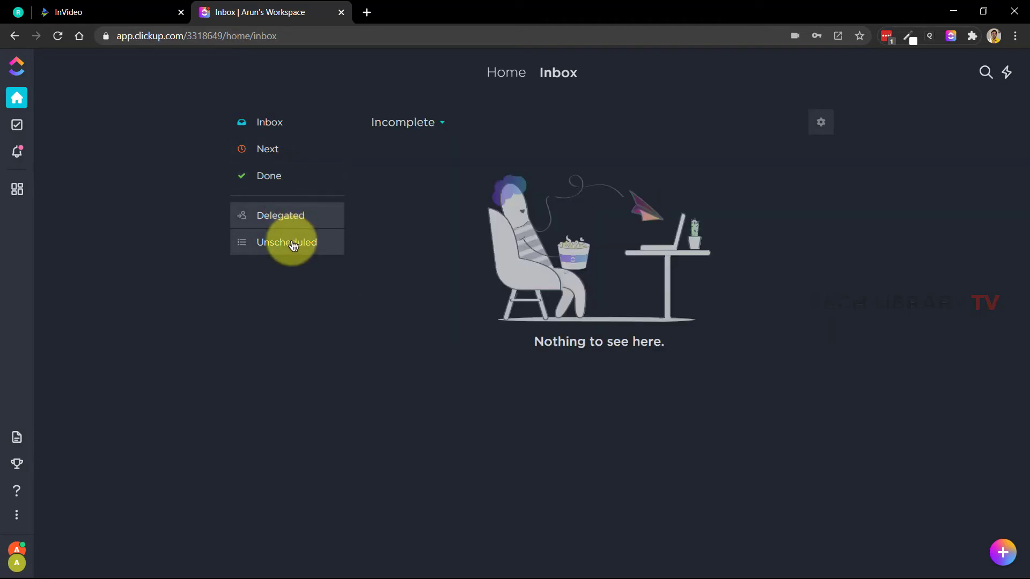
pyautogui.scroll(-8, 655, 241)
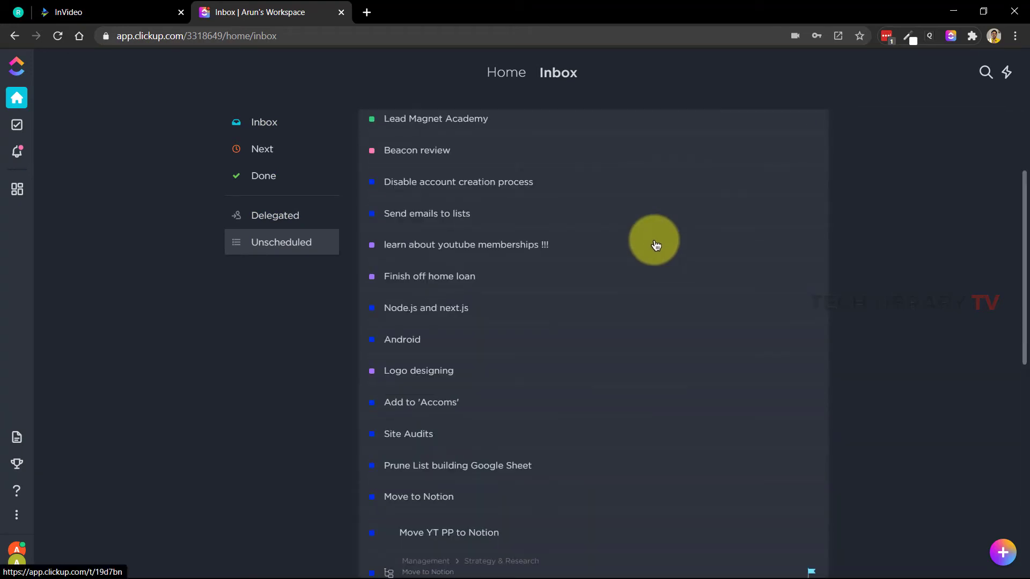
pyautogui.scroll(-15, 655, 245)
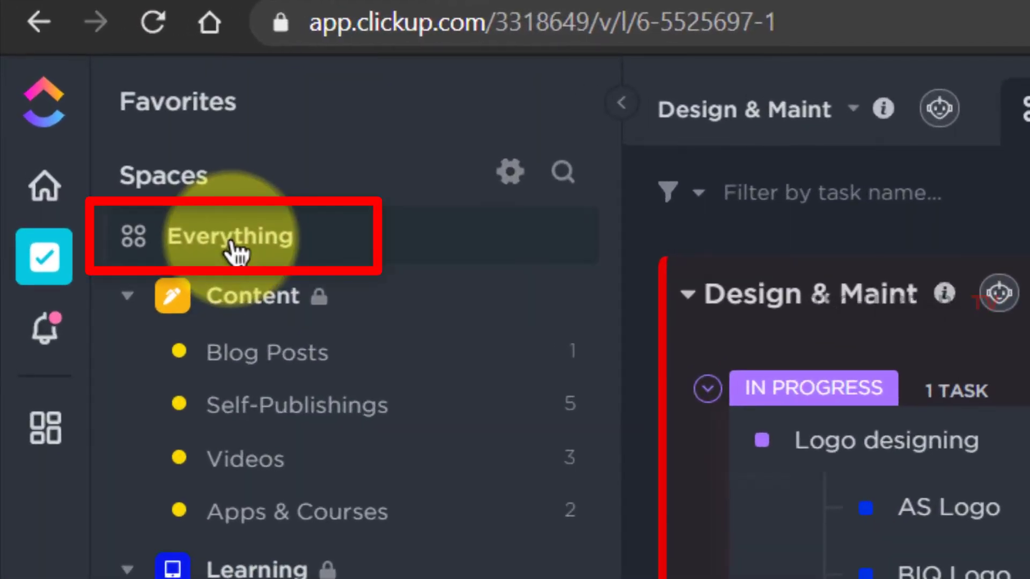
# - Show the Everything view as a List and scroll through tasks from all spaces by due date
pyautogui.click(232, 244)
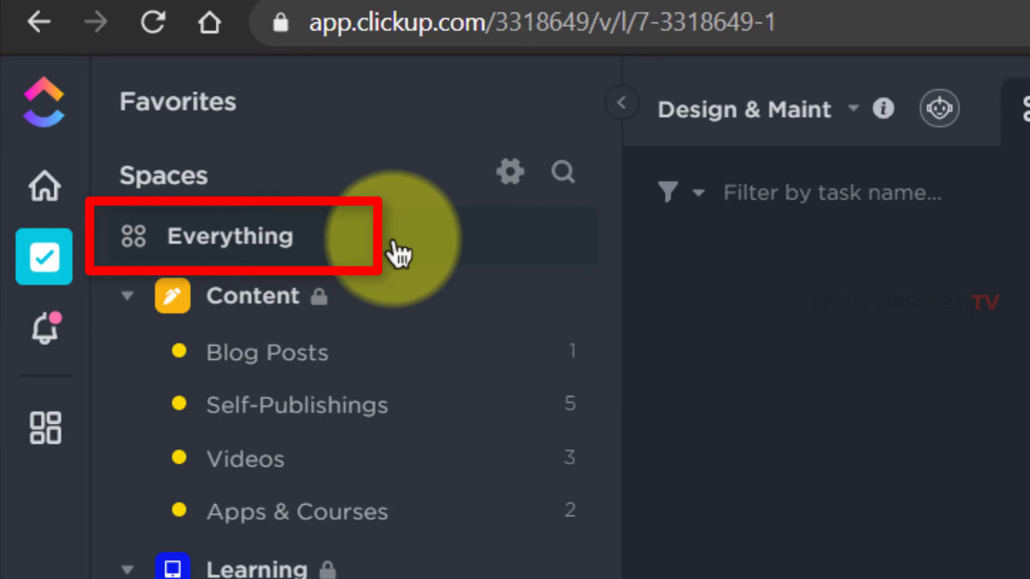
pyautogui.click(399, 254)
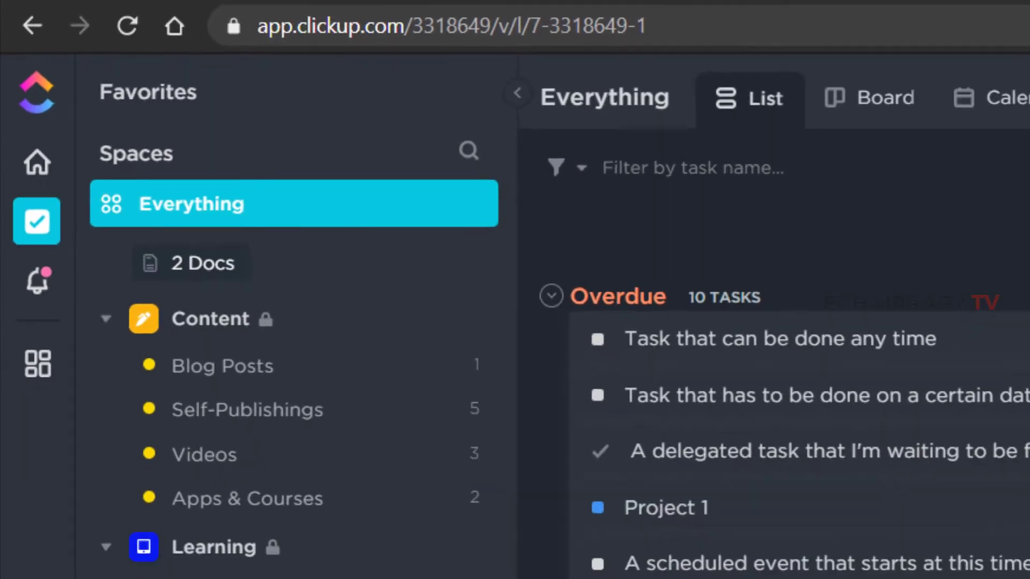
pyautogui.scroll(-5, 536, 273)
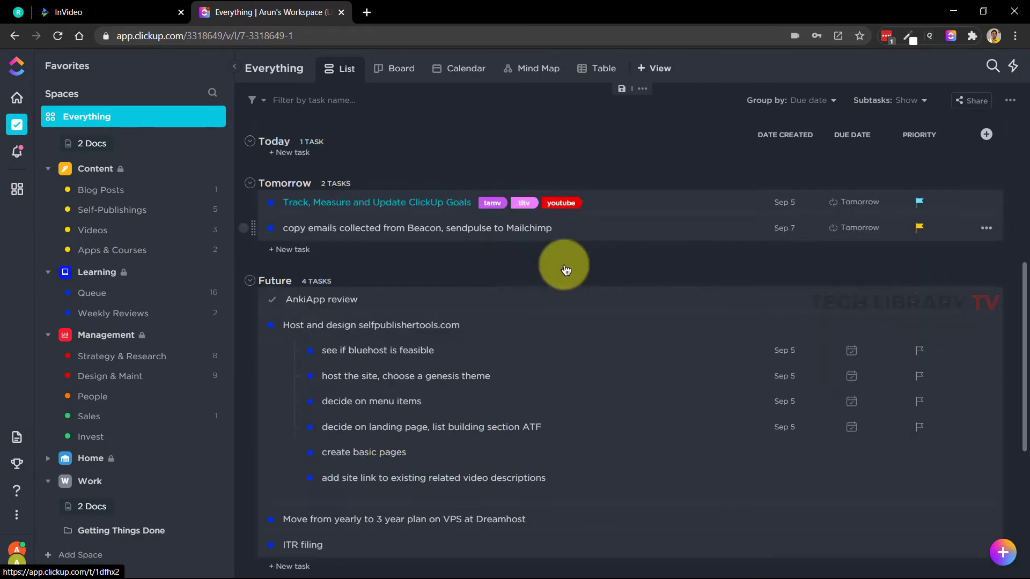
pyautogui.scroll(-4, 565, 269)
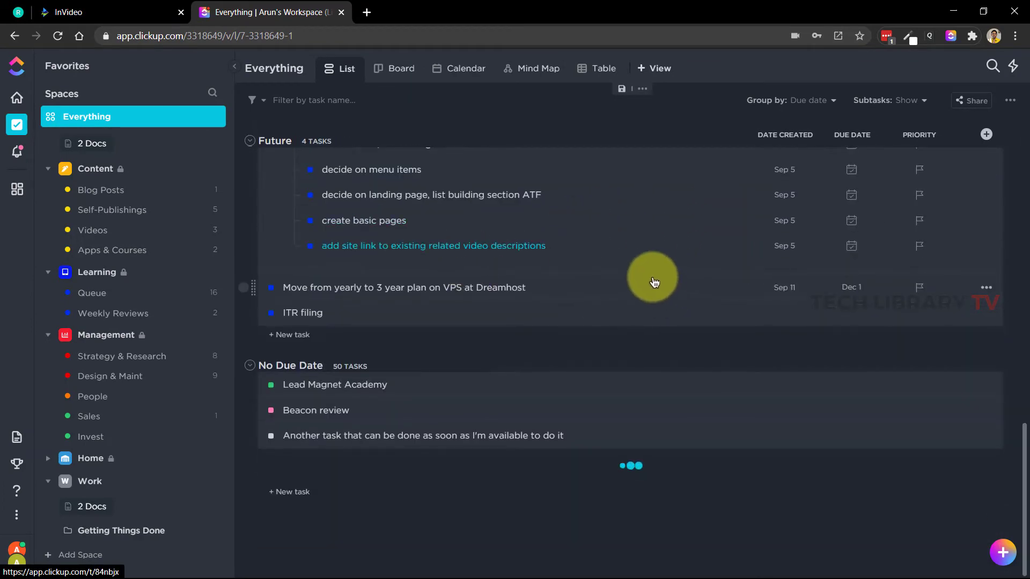
pyautogui.scroll(-10, 596, 272)
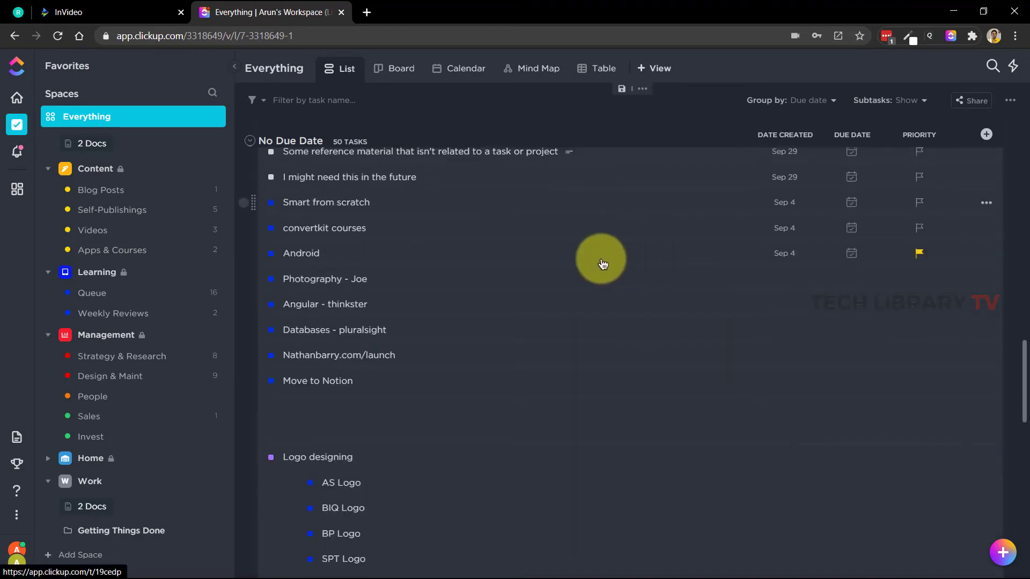
pyautogui.scroll(-15, 589, 263)
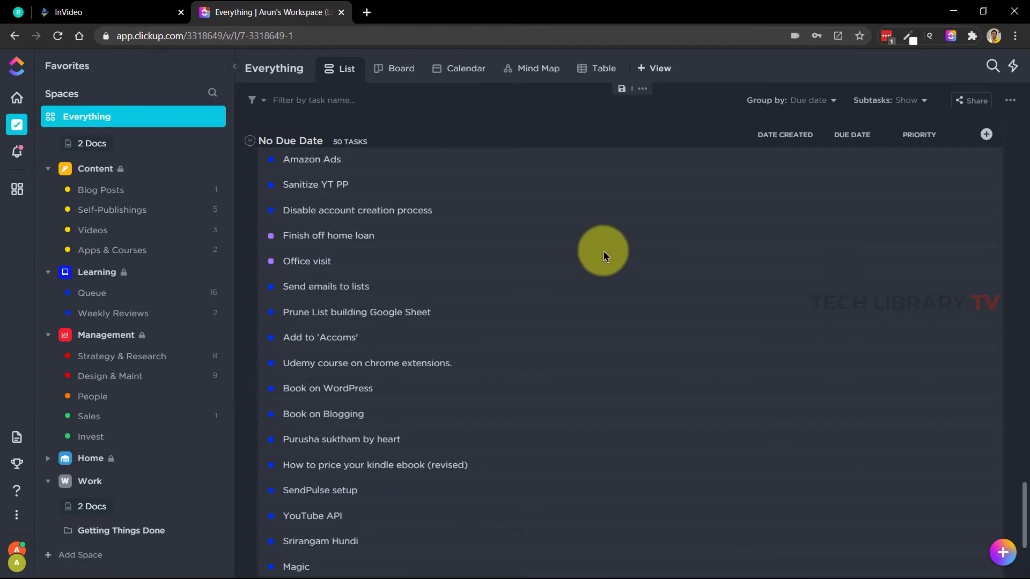
pyautogui.scroll(-4, 590, 266)
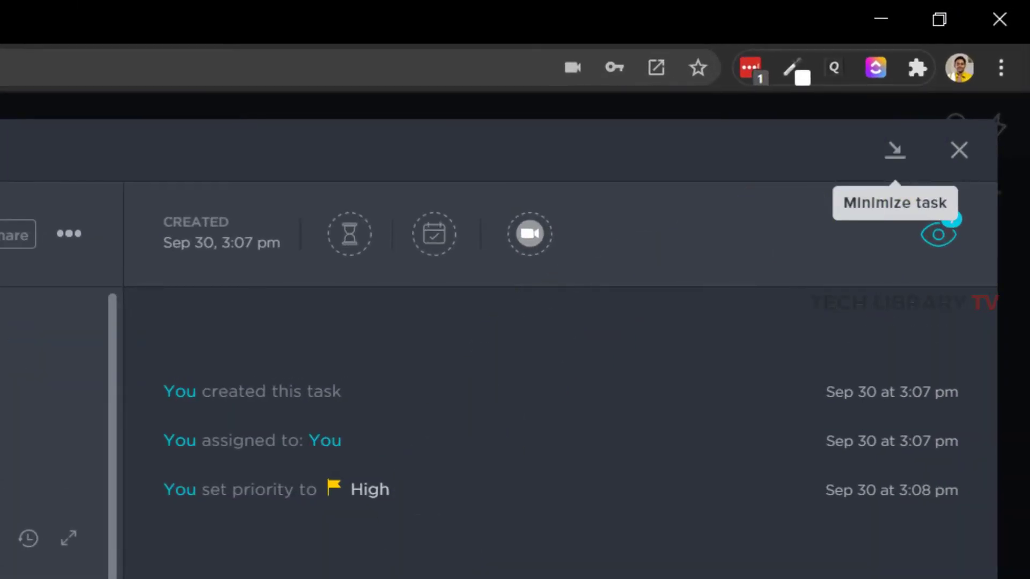
# - Minimize the Node.js and next.js task to the tray and open the Azure and AWS task
pyautogui.click(895, 150)
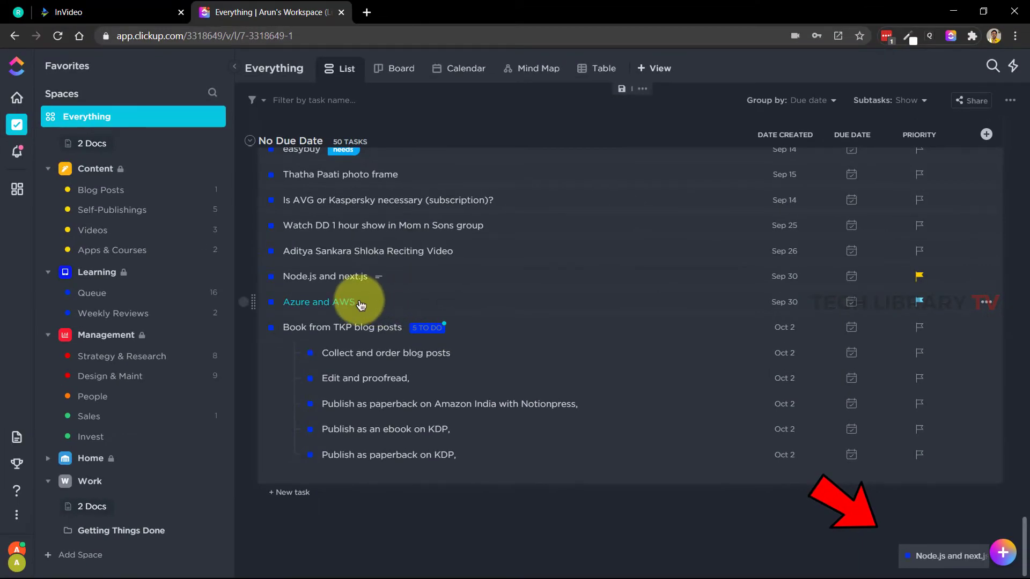
pyautogui.click(346, 303)
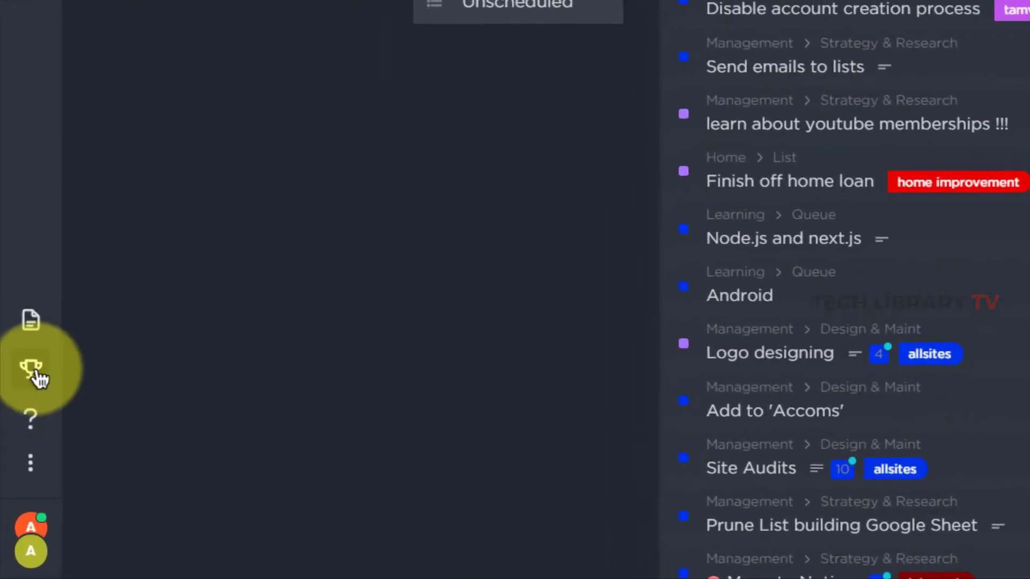
# - Open the Goals page and look through the Subscribers goal
pyautogui.click(17, 464)
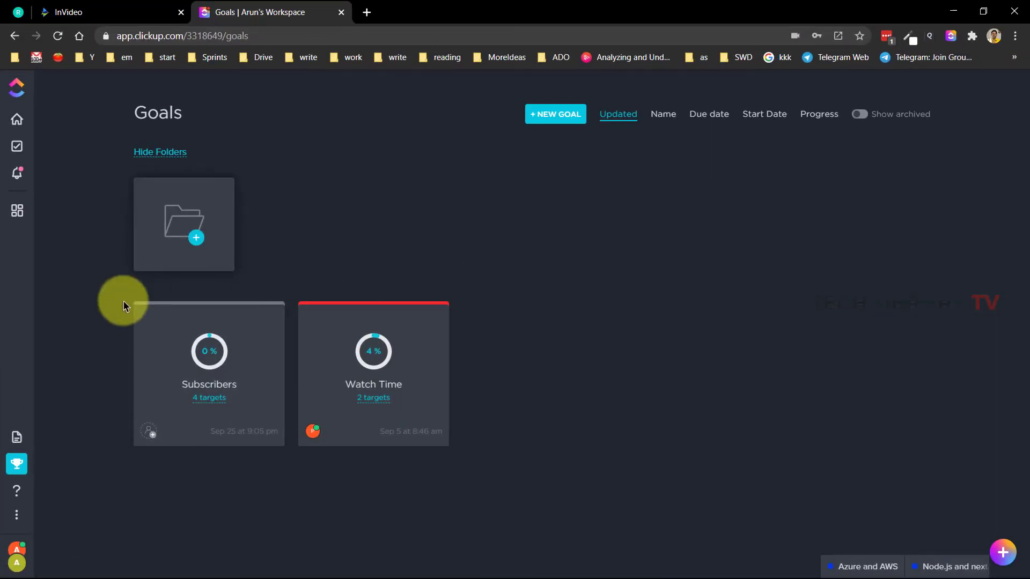
pyautogui.click(218, 384)
pyautogui.scroll(-3, 334, 362)
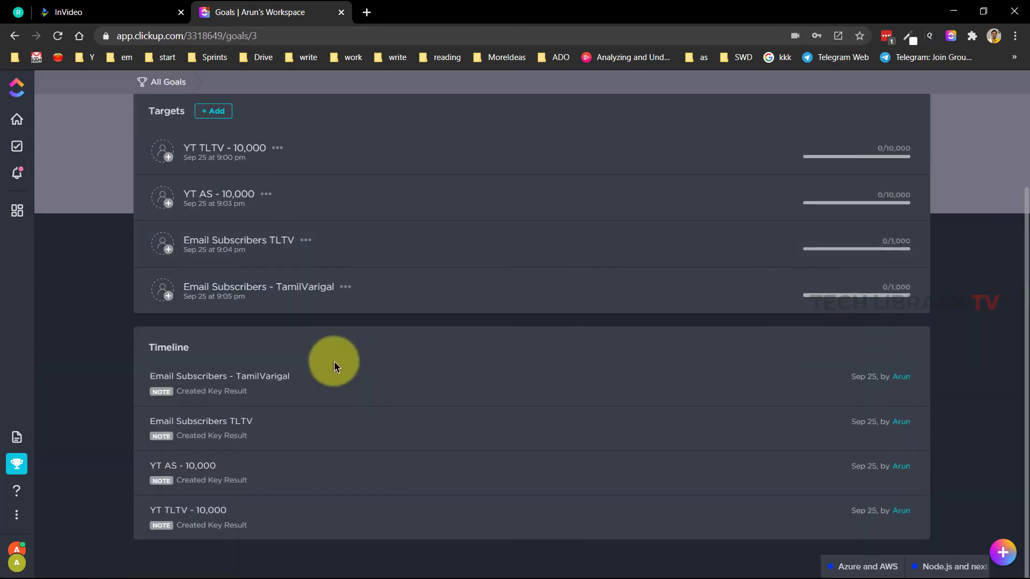
pyautogui.scroll(3, 292, 343)
# - Look through the Watch Time goal, then return to the Goals overview
pyautogui.click(16, 463)
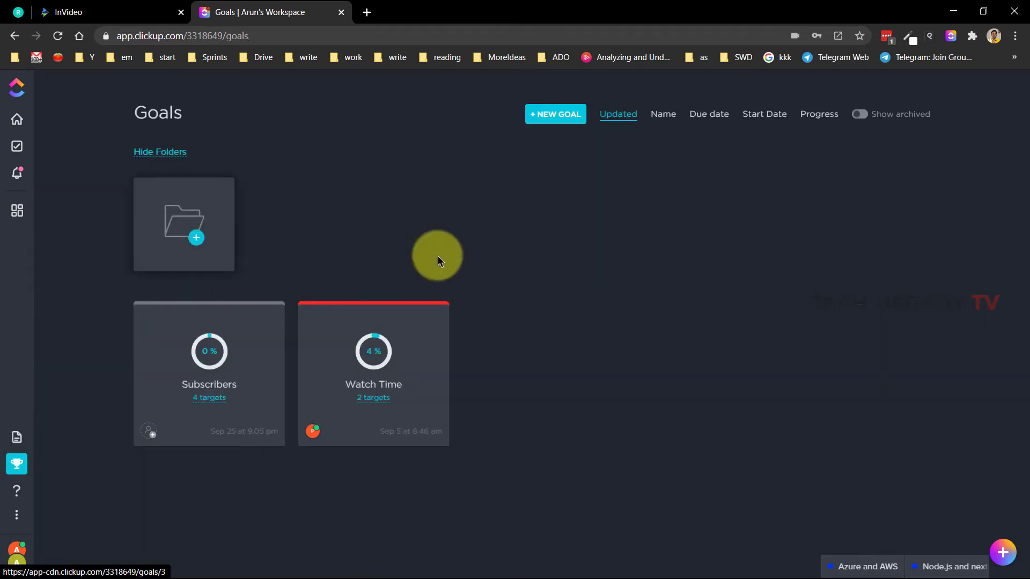
pyautogui.click(421, 370)
pyautogui.scroll(-2, 391, 269)
pyautogui.scroll(2, 322, 257)
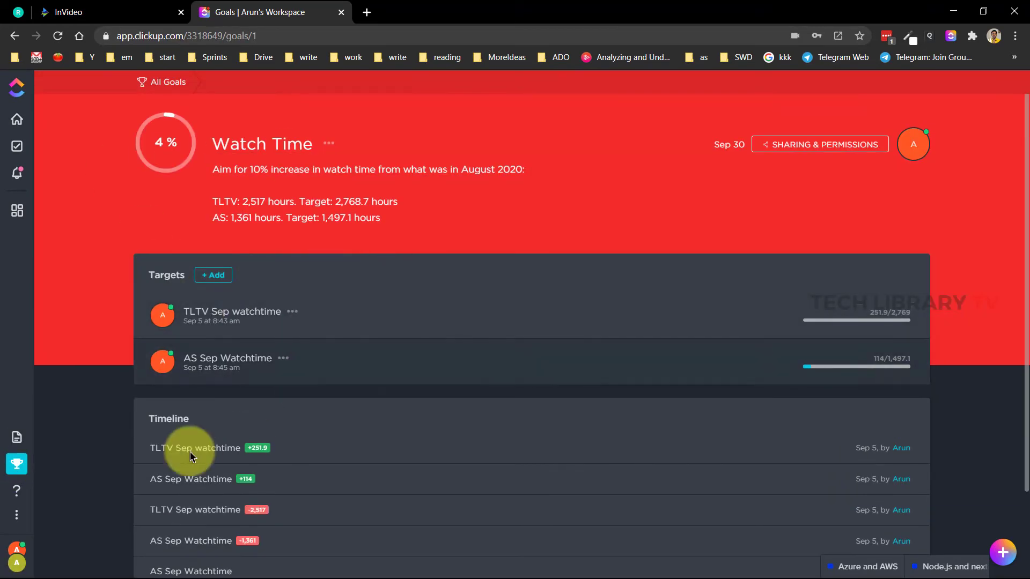
pyautogui.click(17, 463)
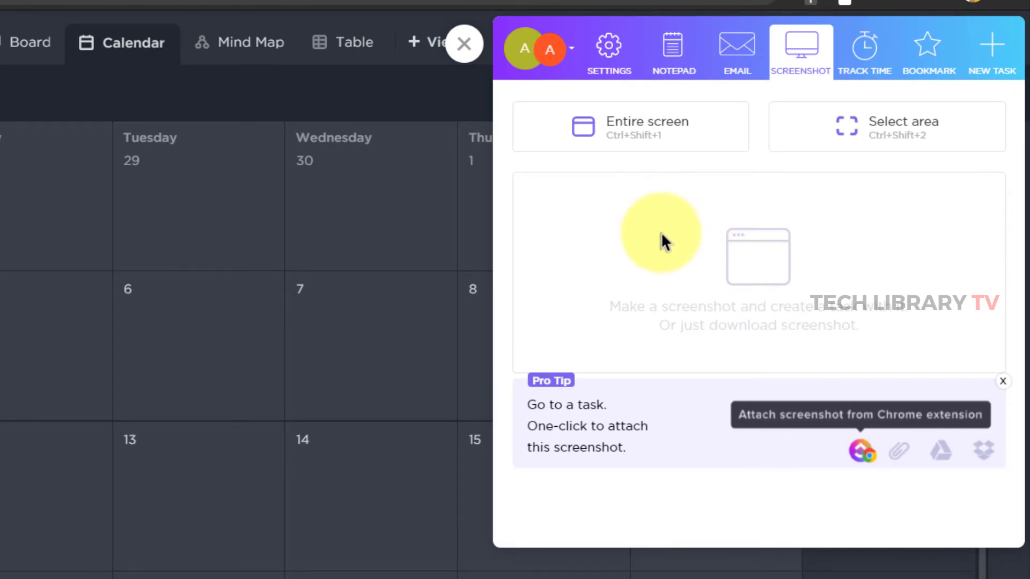
# - Screenshot a selected area of the October 2020 calendar and circle days 5–6 with an orange ellipse
pyautogui.click(464, 43)
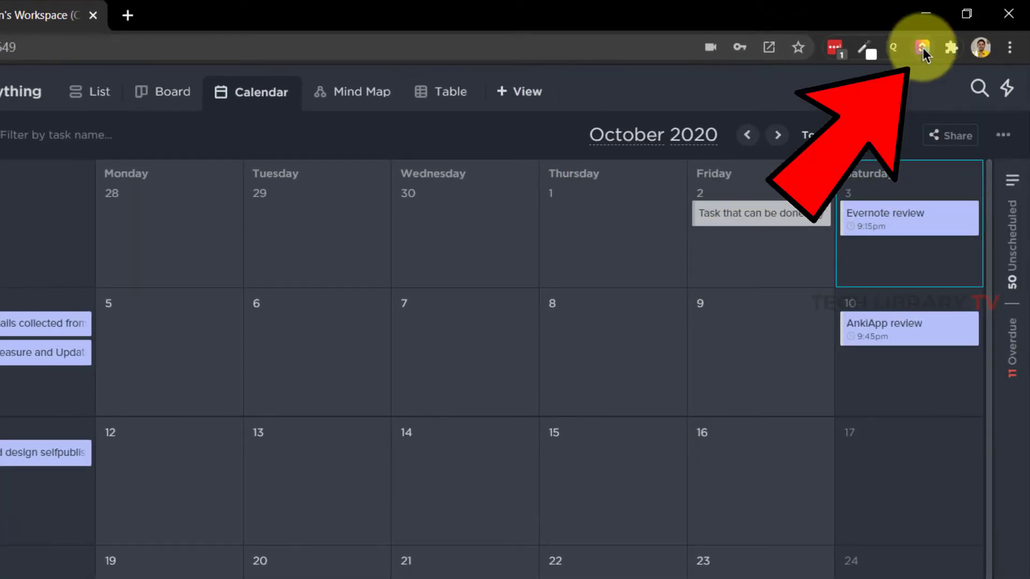
pyautogui.click(923, 48)
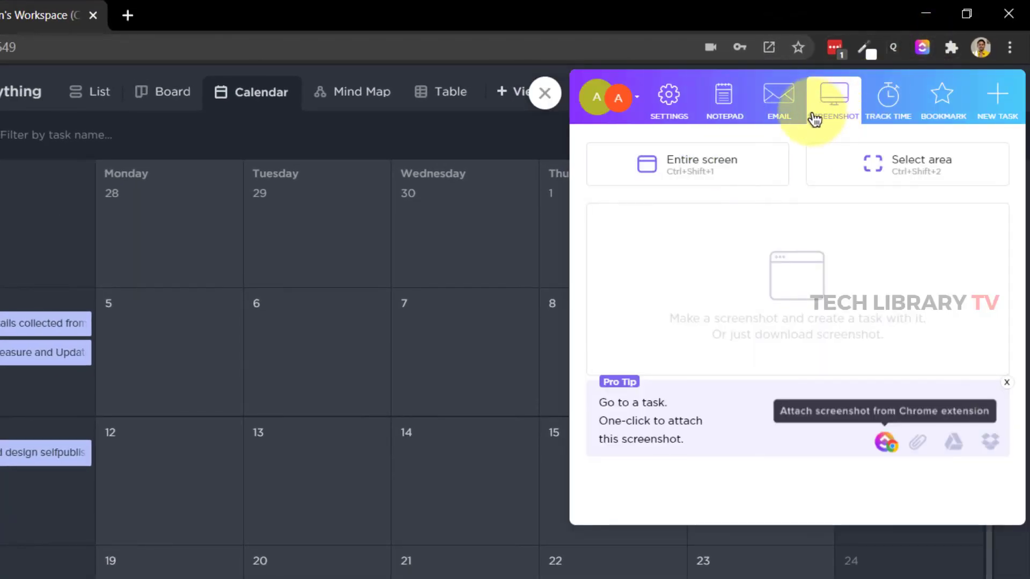
pyautogui.click(968, 169)
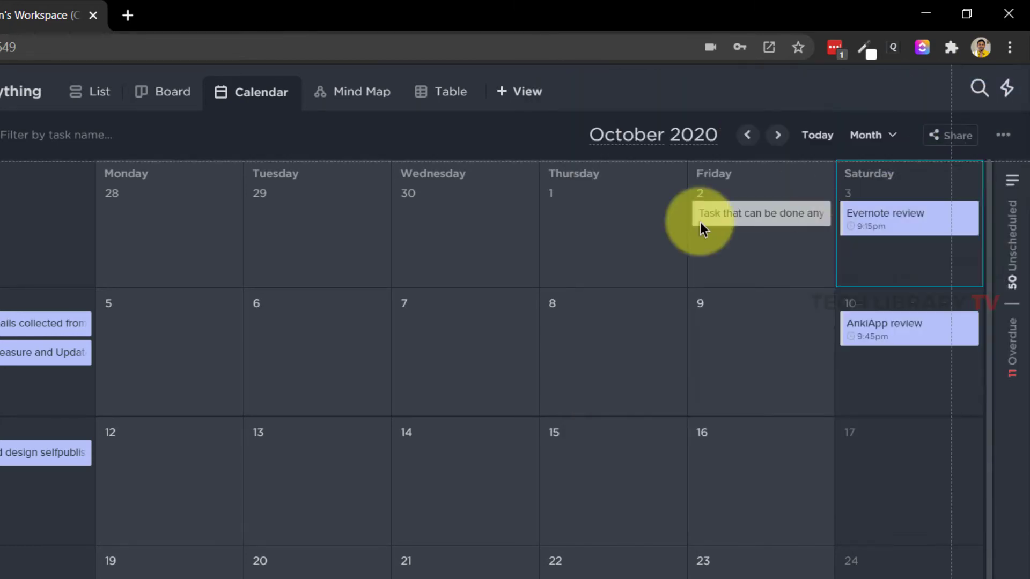
pyautogui.moveTo(23, 130)
pyautogui.mouseDown()
pyautogui.moveTo(322, 468)
pyautogui.moveTo(436, 506)
pyautogui.mouseUp()
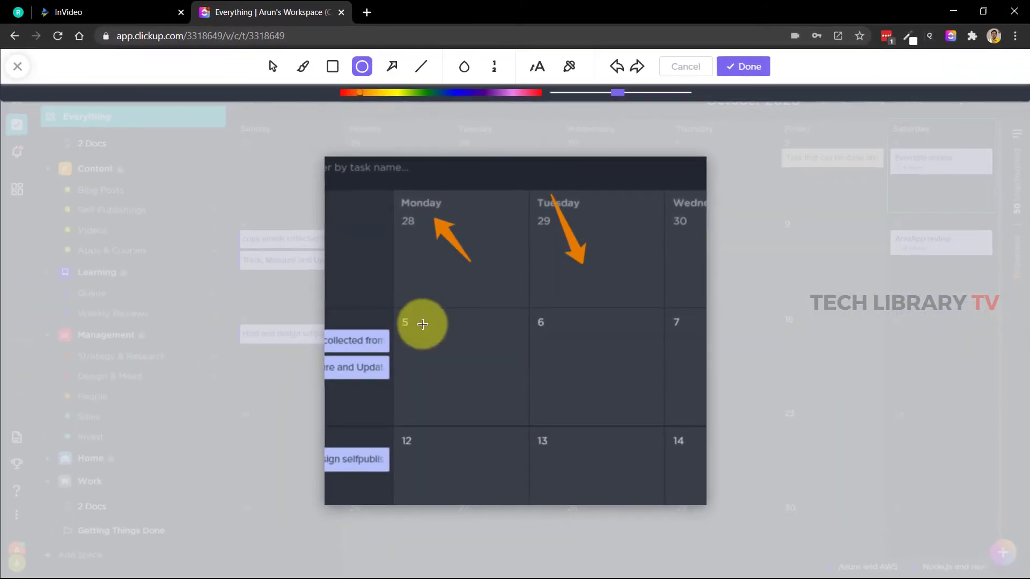
pyautogui.moveTo(156, 406); pyautogui.dragTo(393, 466)
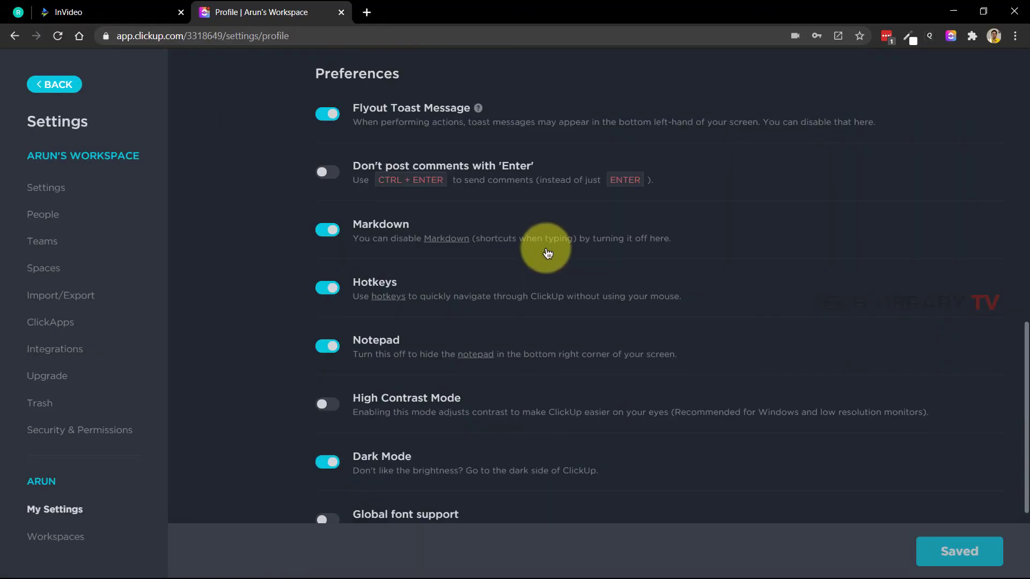
pyautogui.scroll(-1, 546, 253)
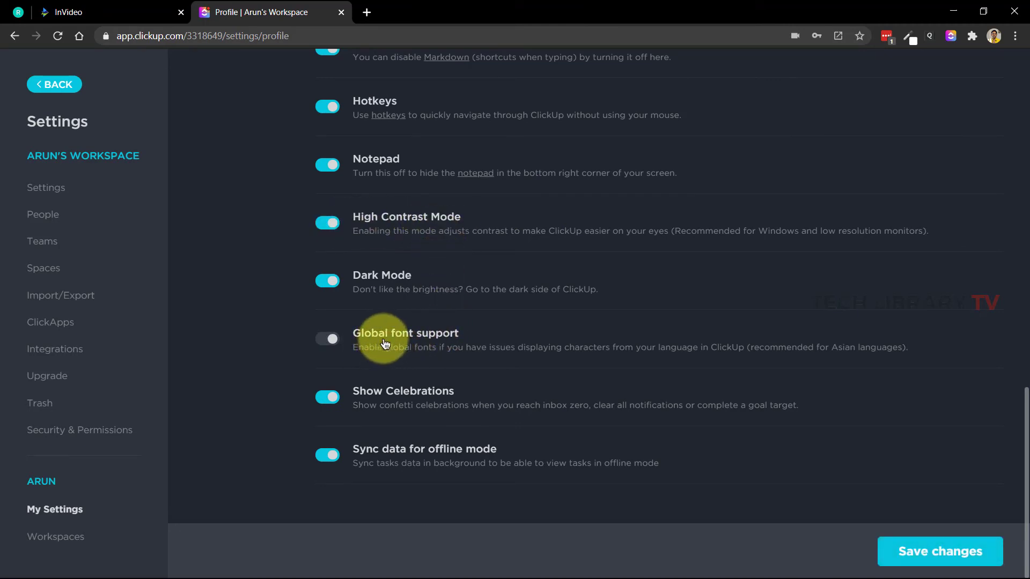
# - Save the Preferences with High Contrast Mode and Global font support switched on
pyautogui.click(921, 547)
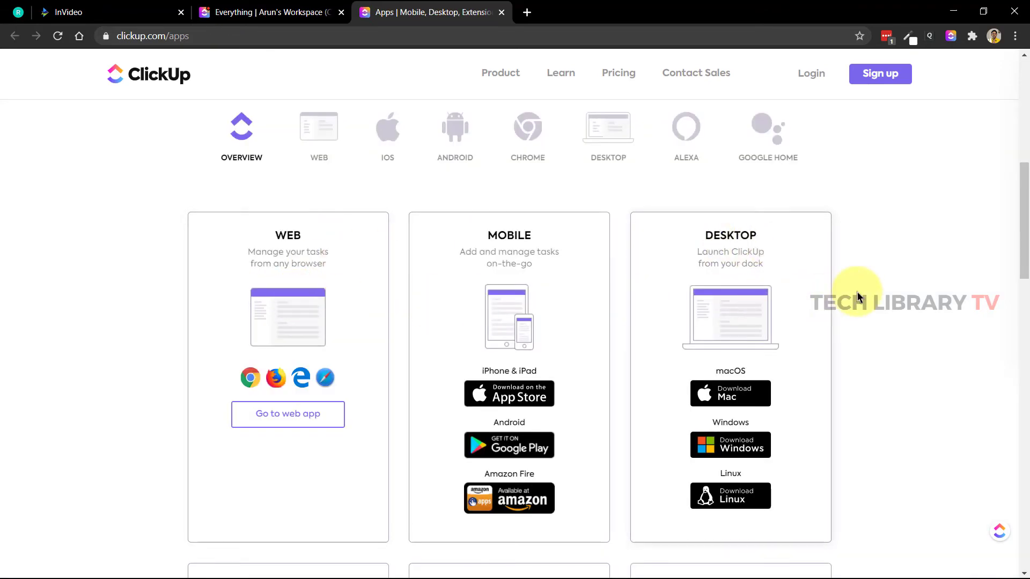
# - On clickup.com/apps, check the Desktop downloads, then show the Android app download
pyautogui.scroll(-5, 842, 295)
pyautogui.scroll(-3, 839, 294)
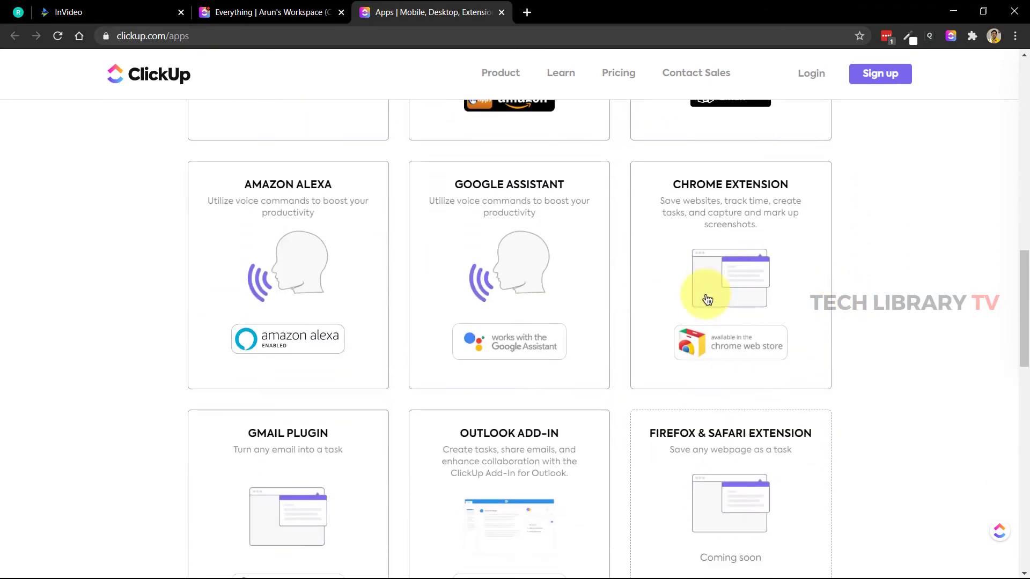
pyautogui.scroll(-7, 627, 317)
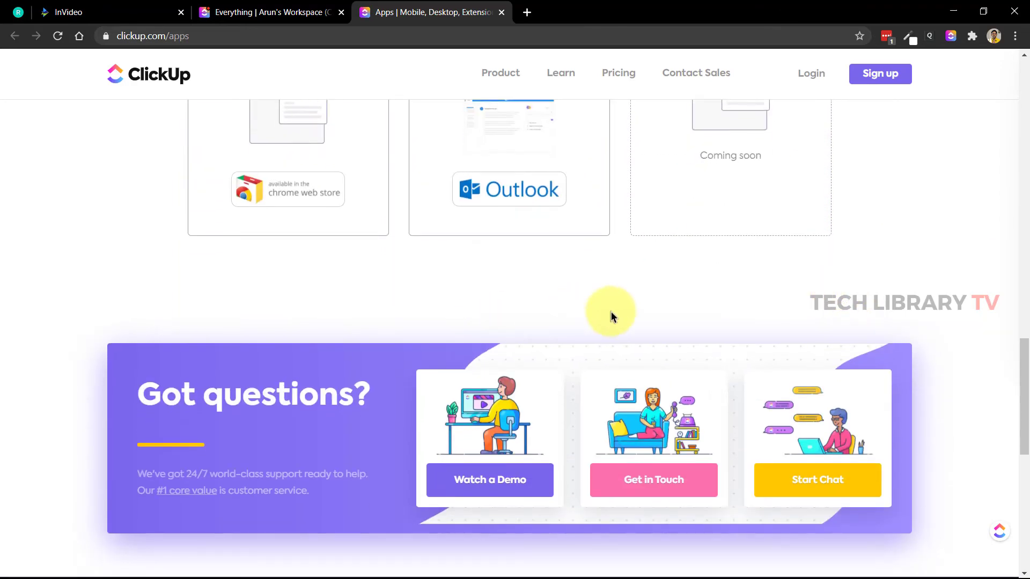
pyautogui.scroll(15, 610, 305)
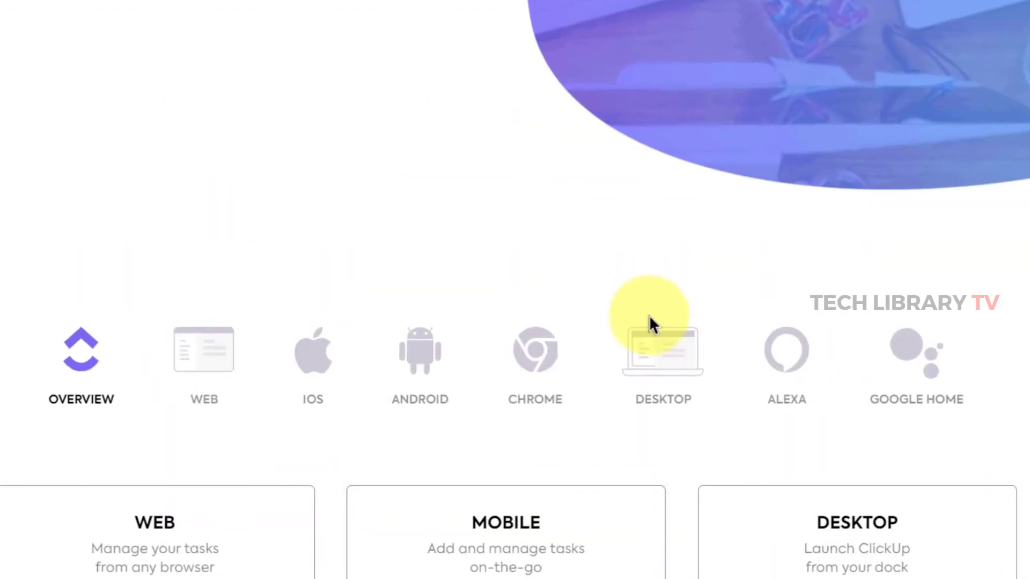
pyautogui.click(643, 355)
pyautogui.scroll(-4, 876, 252)
pyautogui.scroll(-2, 876, 251)
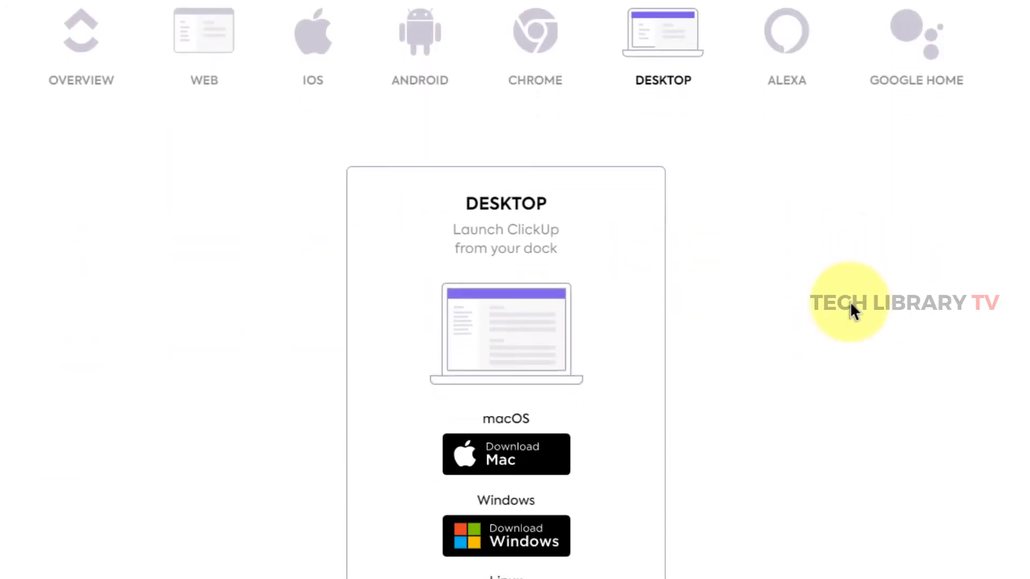
pyautogui.click(429, 37)
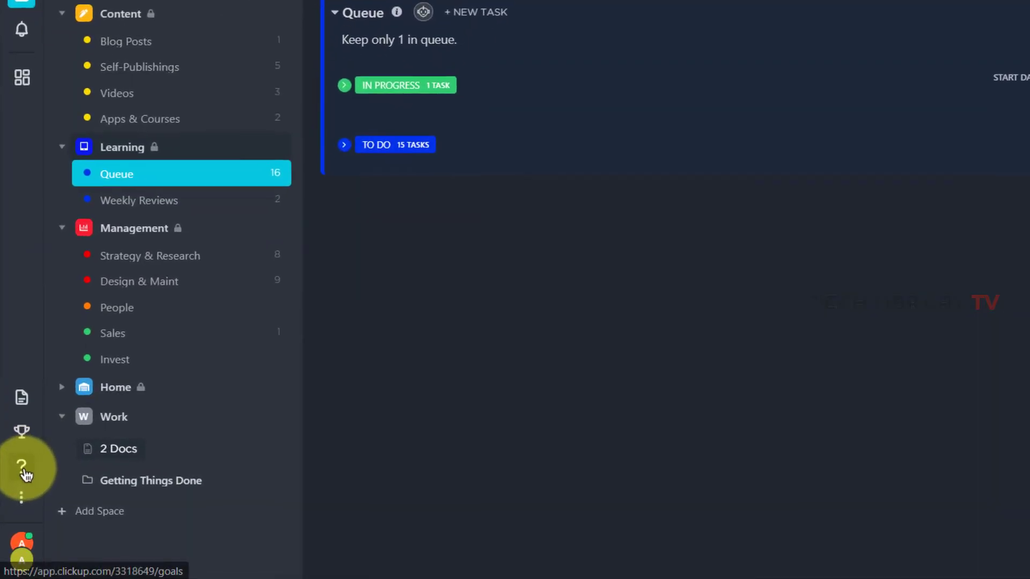
# - Open the Resource Center with onboarding, videos, docs and support from the sidebar Help icon
pyautogui.click(23, 469)
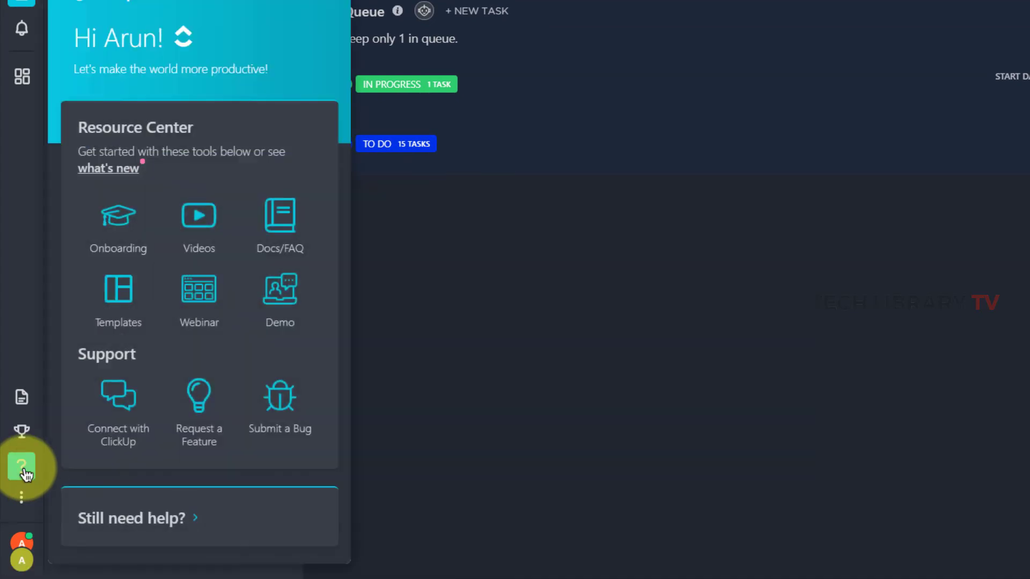